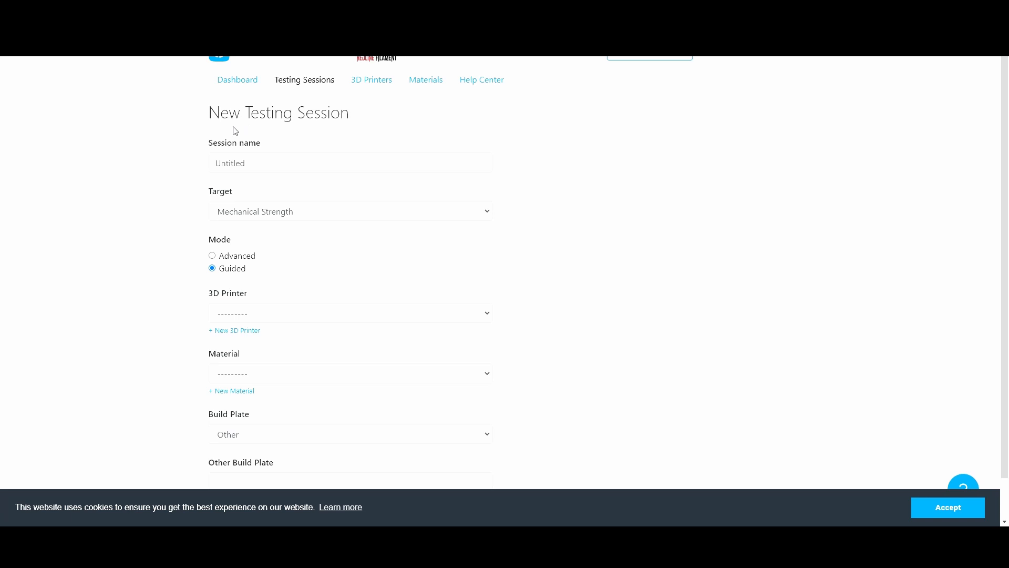
Name the new testing session PLA_China
left_click(286, 166)
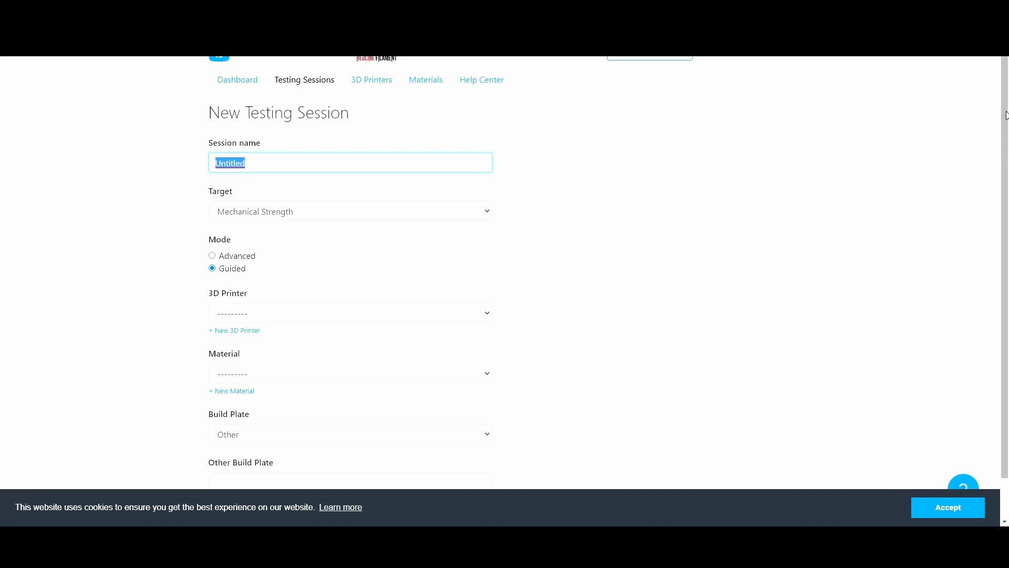
type("PLA_China")
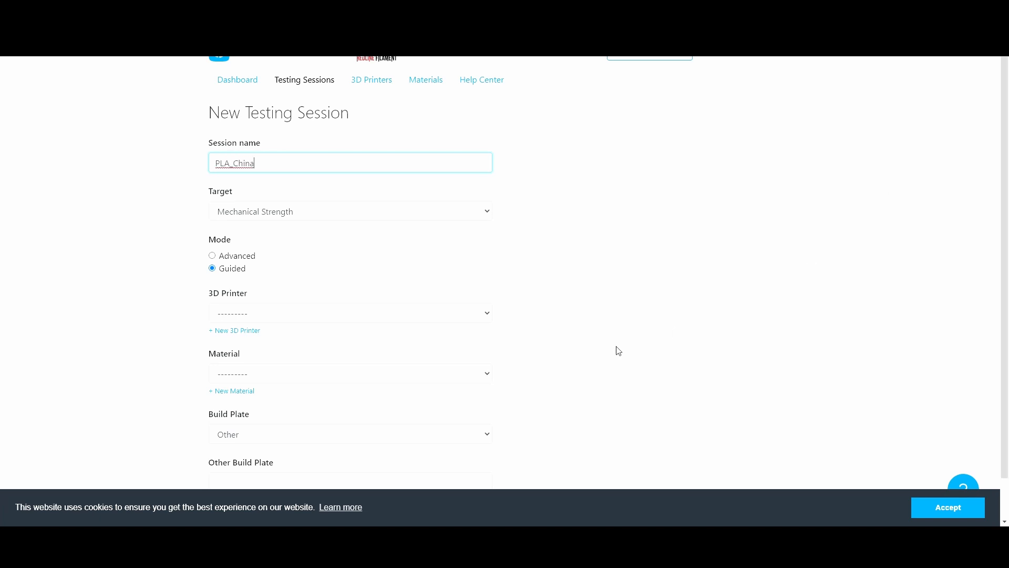
Keep the Mechanical Strength target and choose the Creality Ender-5 (0.40 mm) printer and PLA_China_Orange (1.75 mm) material
left_click(318, 214)
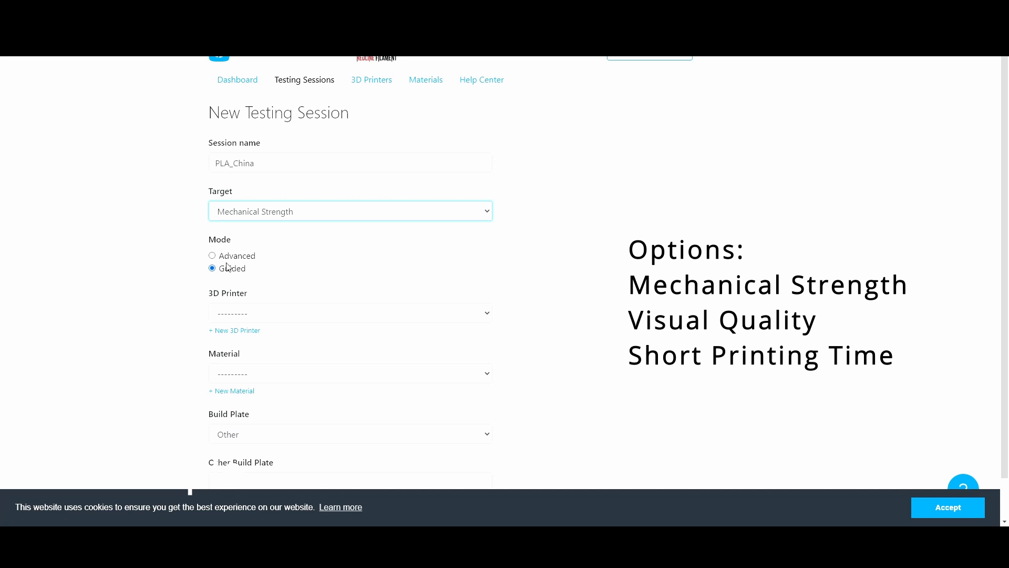
scroll(243, 272, "down", 1)
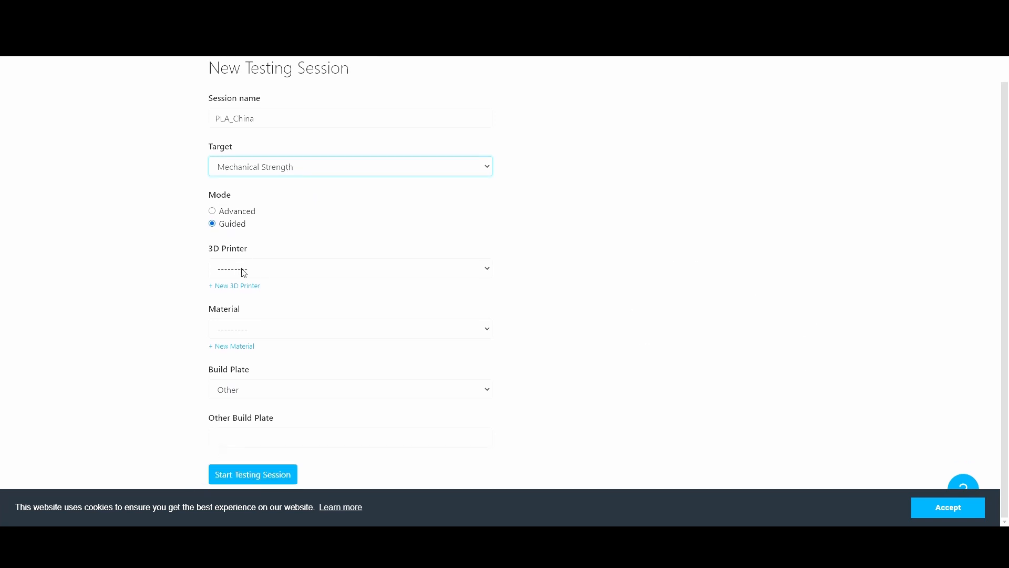
left_click(250, 271)
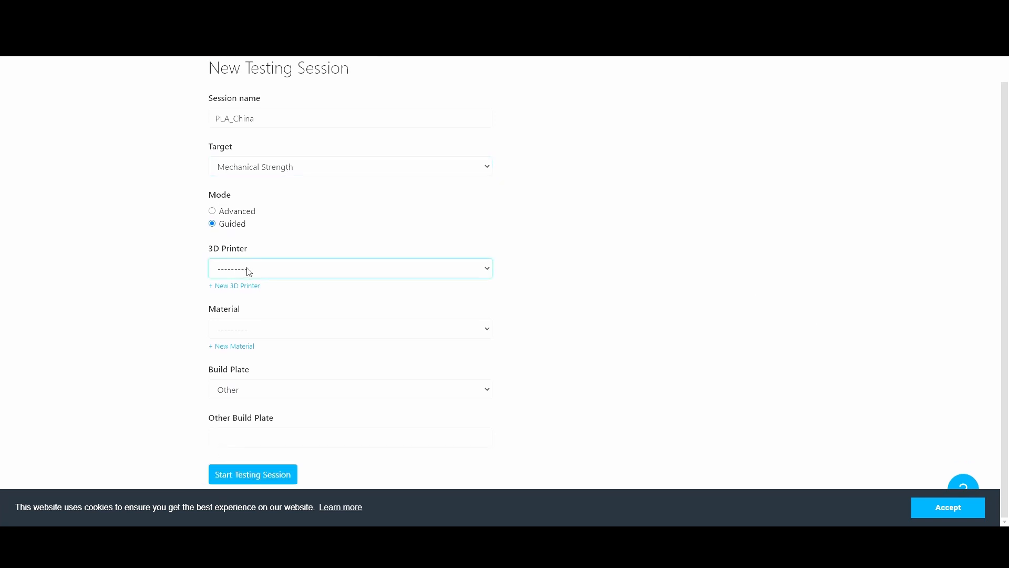
left_click(269, 302)
left_click(274, 330)
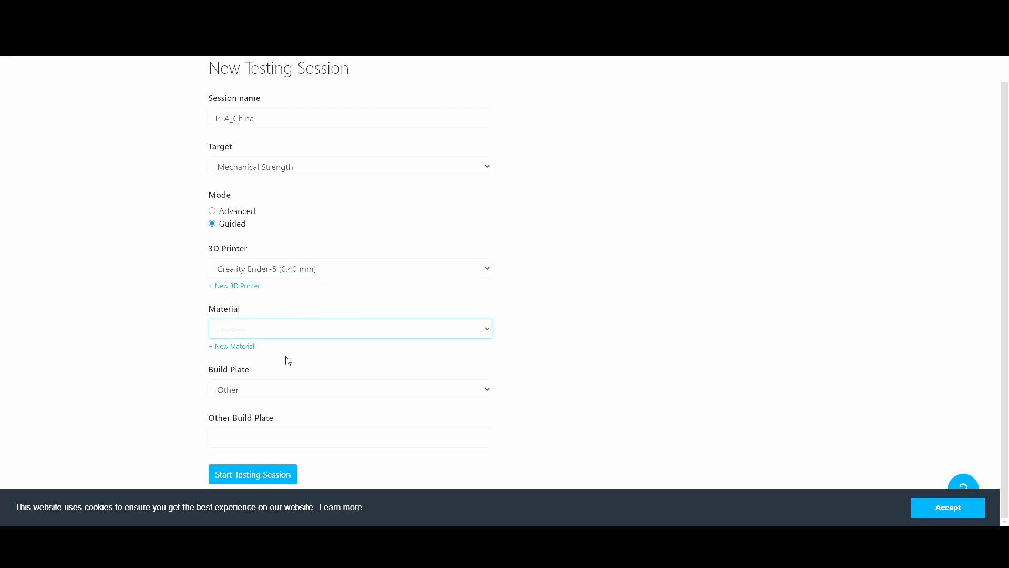
key("Down")
left_click(304, 388)
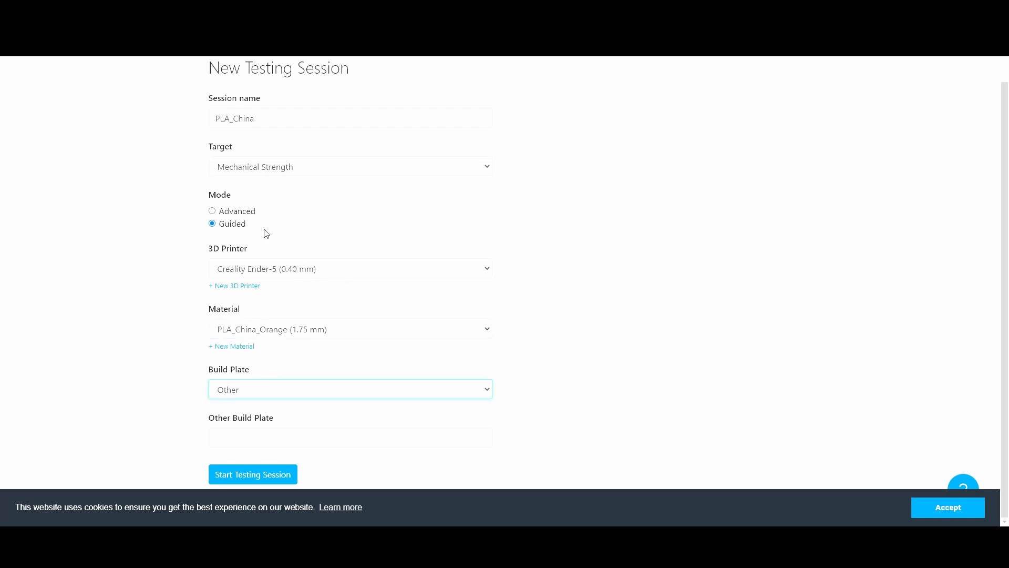
Set the build plate to Glass and start the testing session
key("Up")
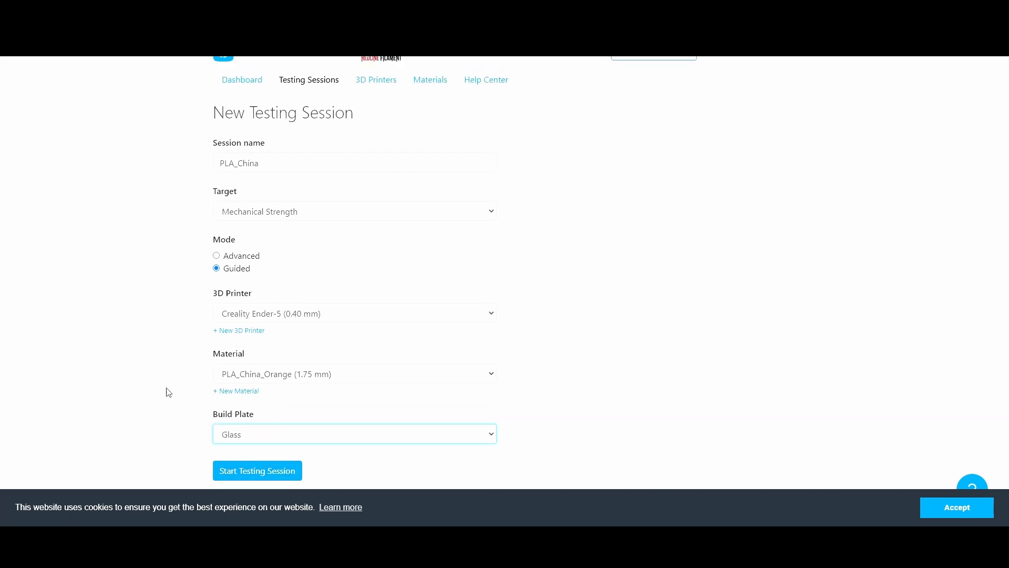
key("Tab")
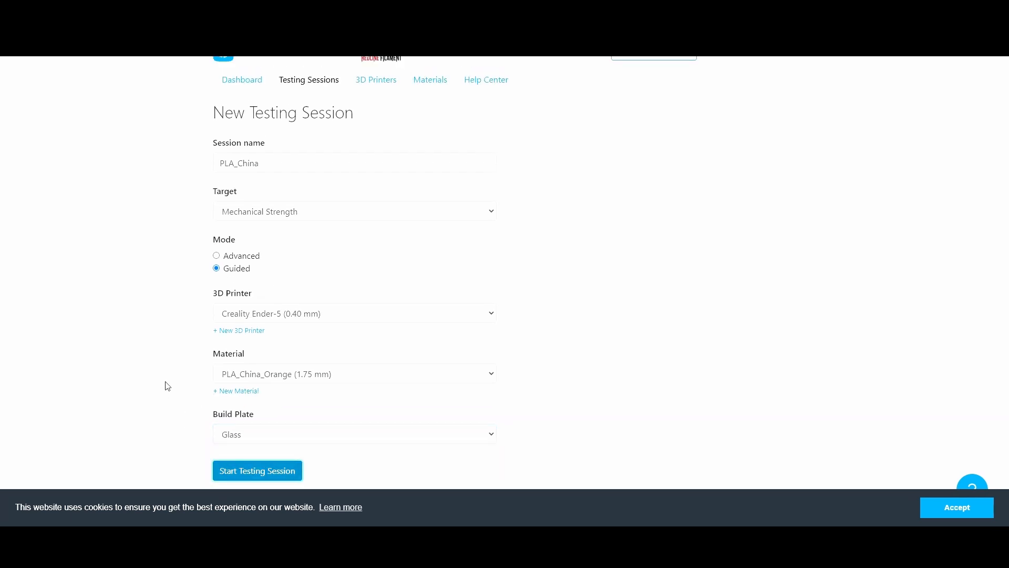
key("Return")
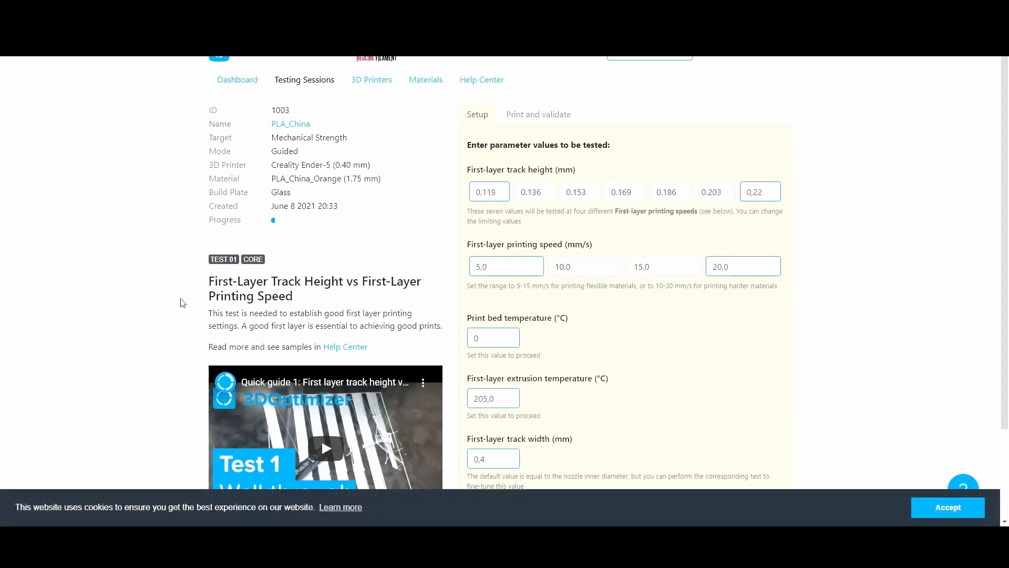
Set the first-layer track height range from 0.100 to 0.250 mm
scroll(232, 330, "down", 3)
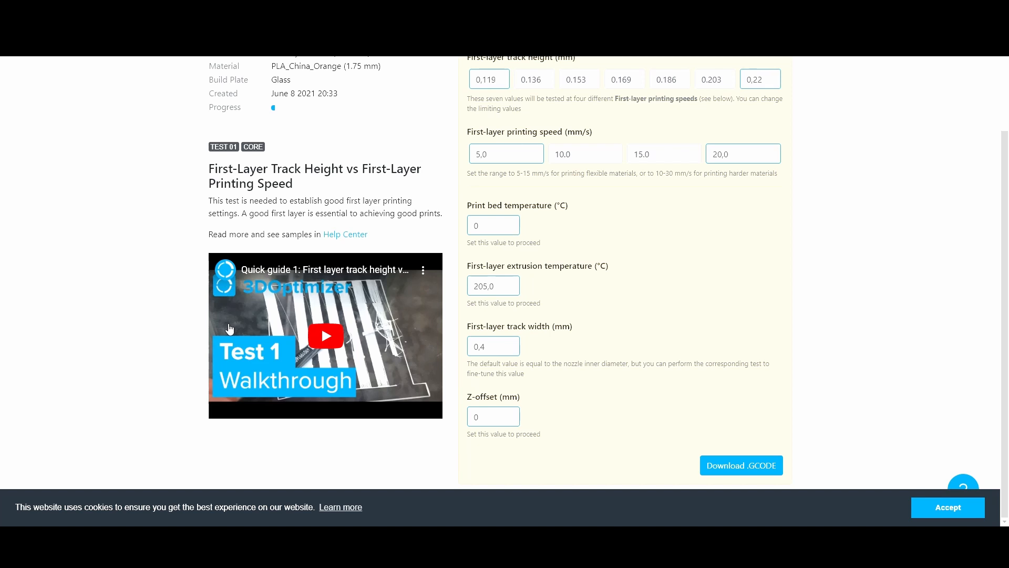
scroll(230, 329, "up", 2)
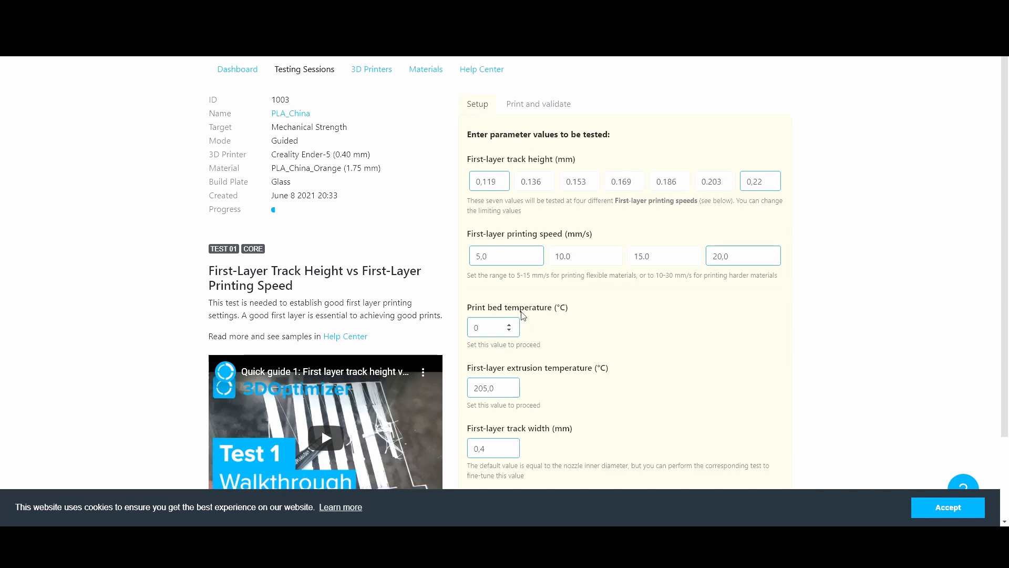
scroll(512, 305, "down", 2)
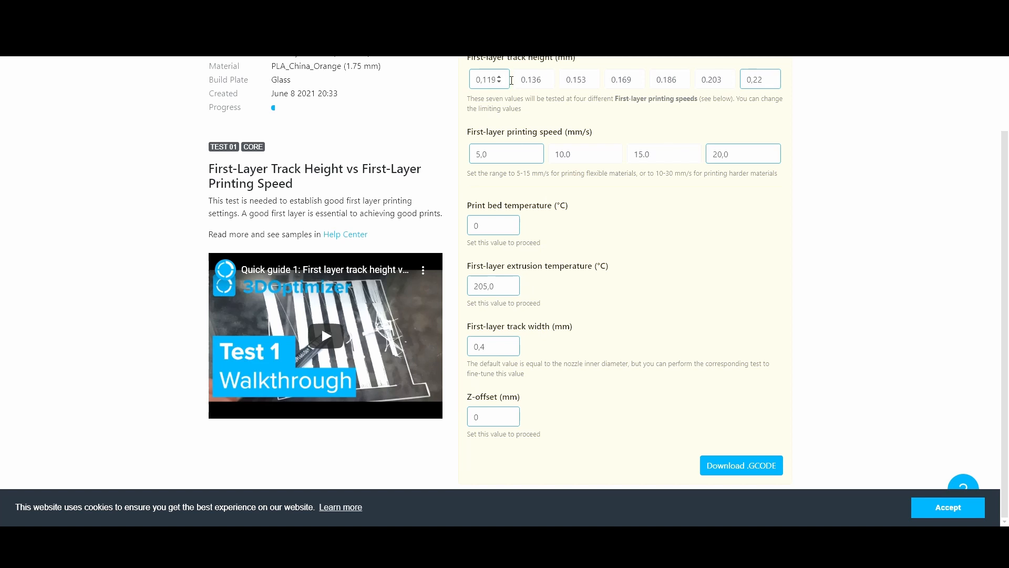
left_click(492, 79)
key("BackSpace")
key("BackSpace")
left_click_drag(769, 80, 765, 80)
type("5")
Set the first-layer printing speed range from 10 to 30 mm/s
left_click(637, 121)
left_click_drag(503, 157, 476, 154)
type("10")
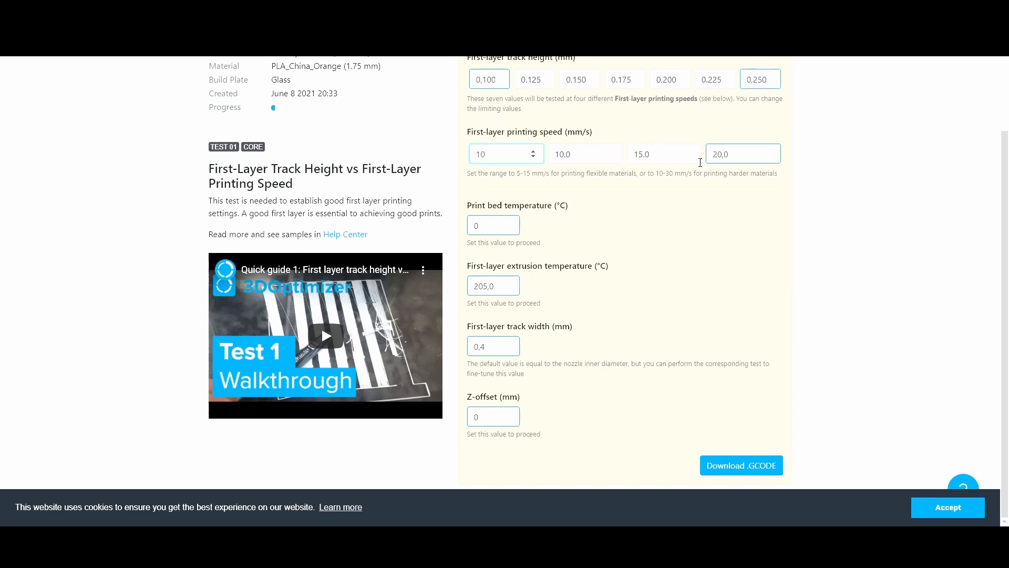
left_click_drag(730, 158, 678, 164)
type("30")
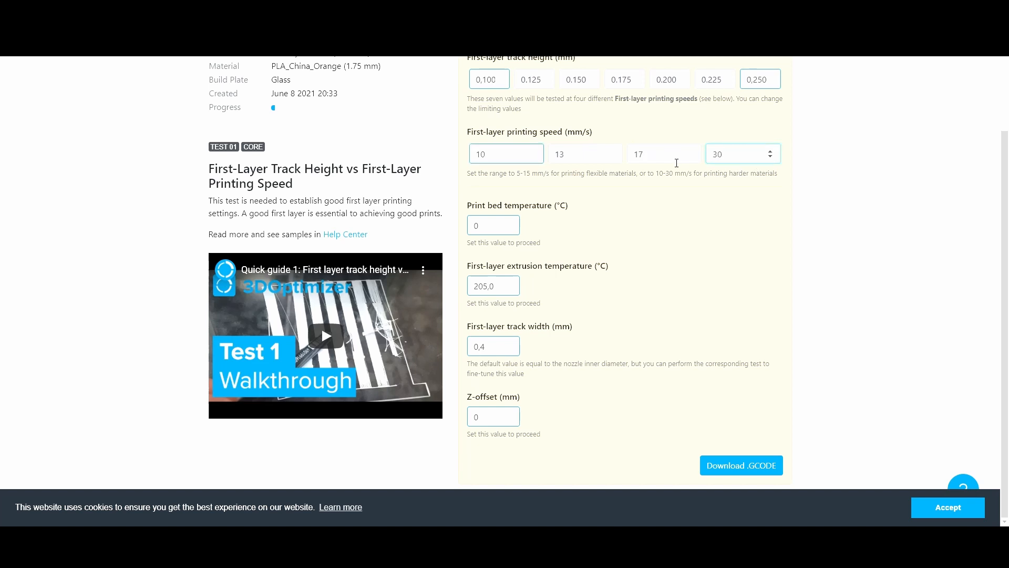
Set the print bed temperature to 65 °C
left_click_drag(660, 179, 688, 174)
left_click(581, 203)
left_click(502, 227)
type("65")
Set the first-layer extrusion temperature to 210 °C and download the test G-code
left_click(493, 290)
left_click_drag(487, 290, 485, 289)
type("10")
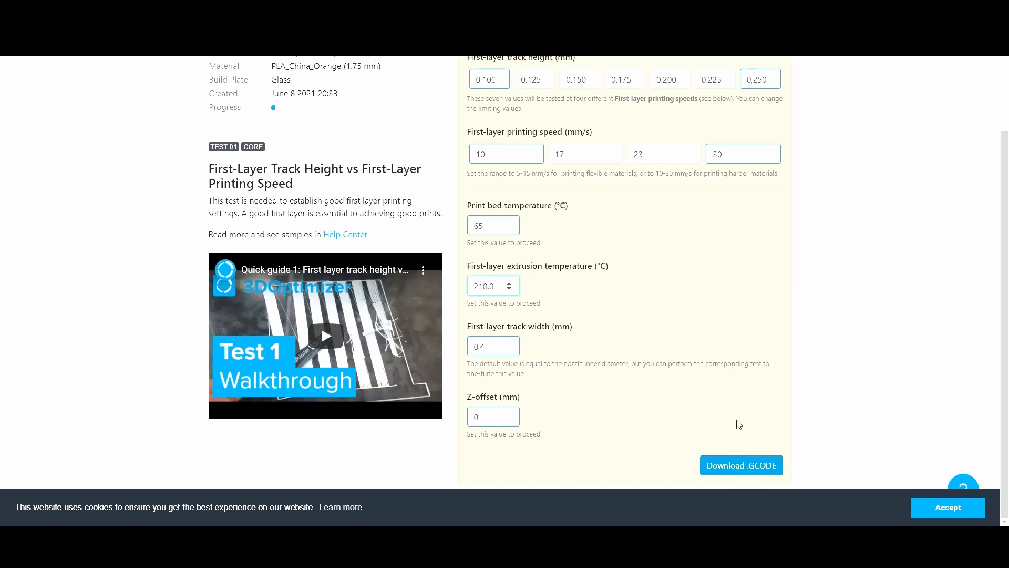
left_click(740, 472)
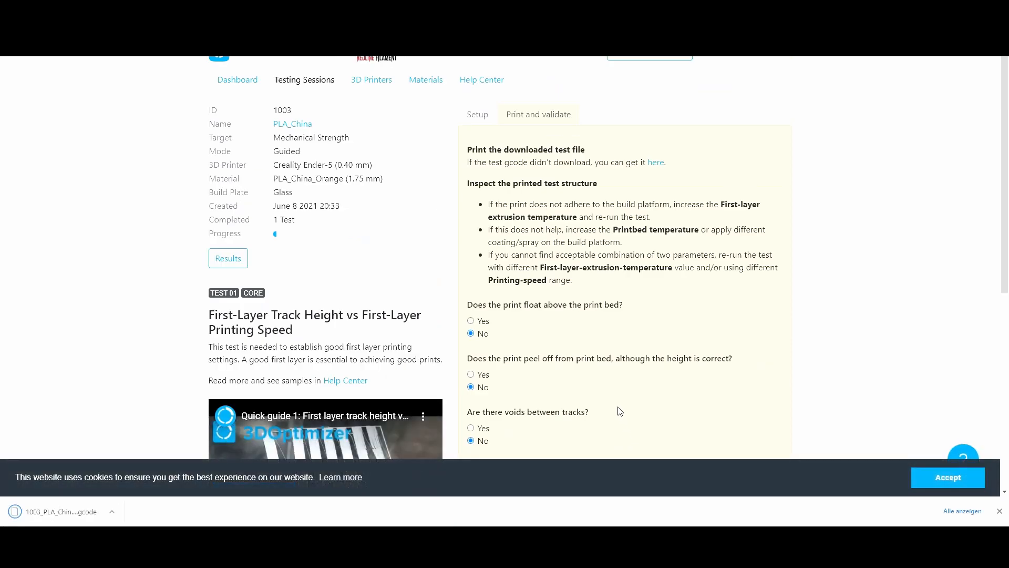
Mark 0.17 mm at 23.0 mm/s as the best parameter combination and proceed to the next test
scroll(615, 410, "down", 2)
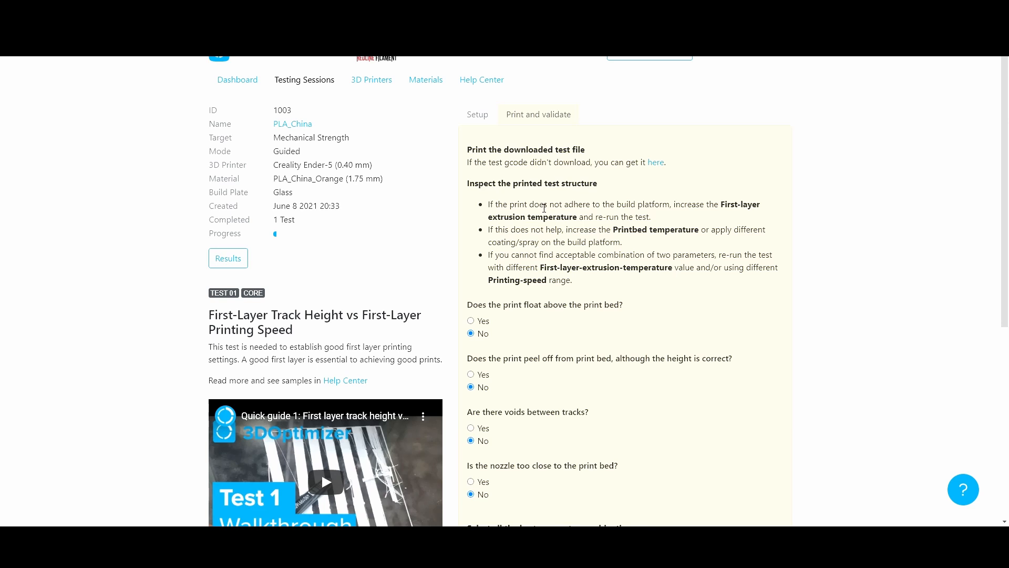
scroll(544, 208, "down", 2)
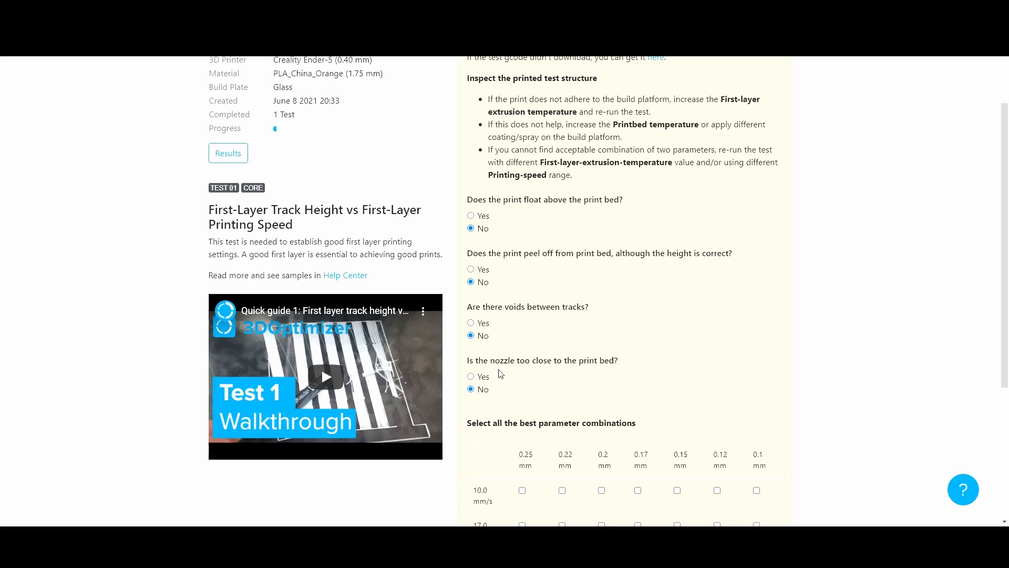
scroll(501, 374, "down", 2)
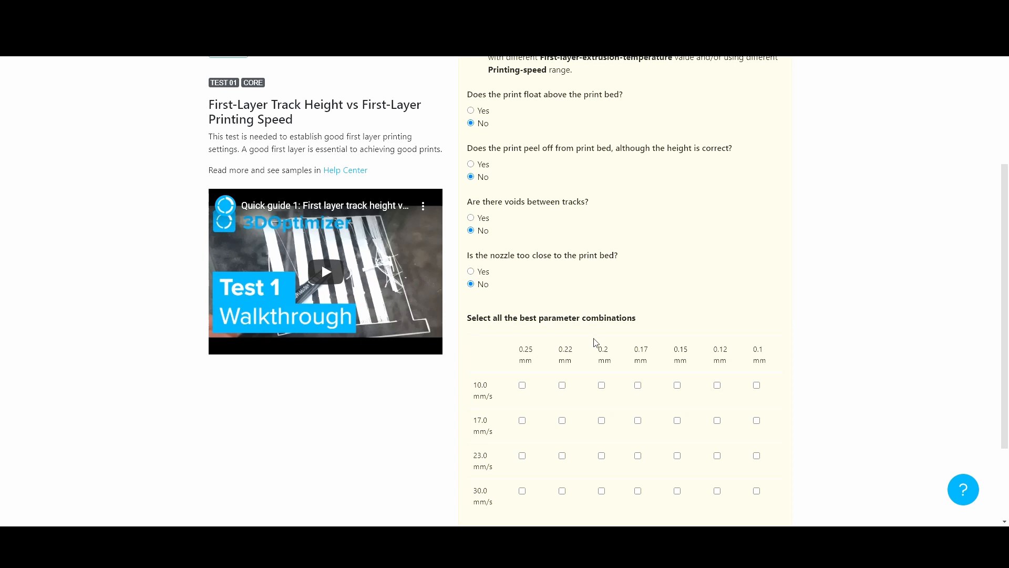
scroll(596, 343, "down", 1)
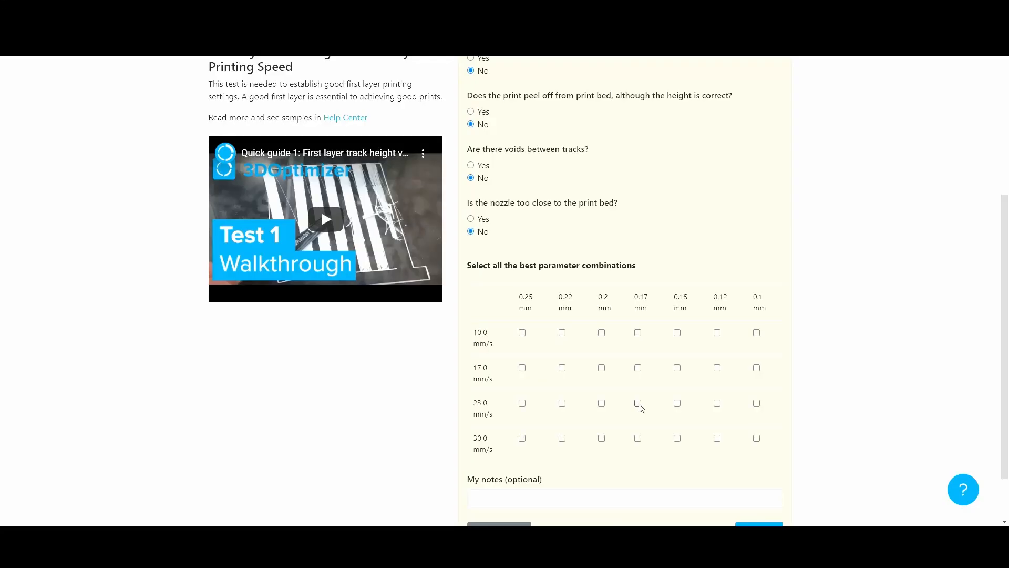
left_click(638, 404)
scroll(667, 419, "down", 2)
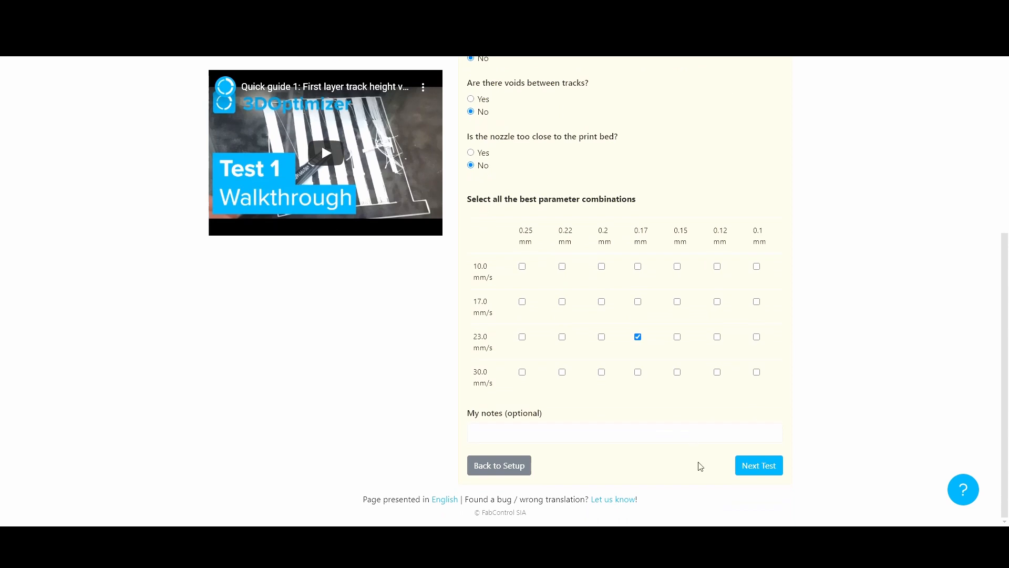
left_click(755, 470)
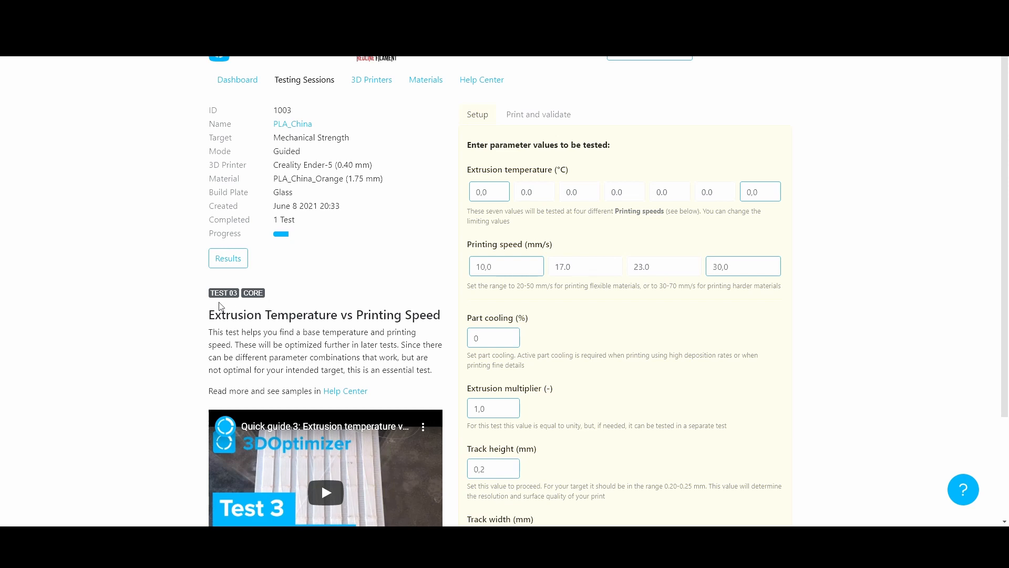
Set the extrusion temperature range from 200 to 215 °C
scroll(220, 306, "down", 1)
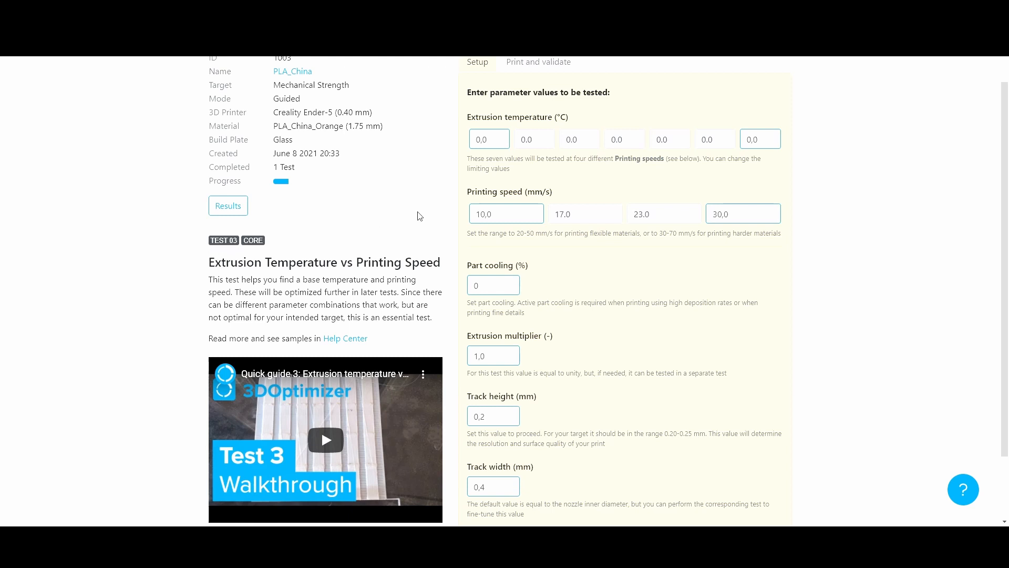
double_click(481, 141)
type("200")
double_click(758, 141)
type("215")
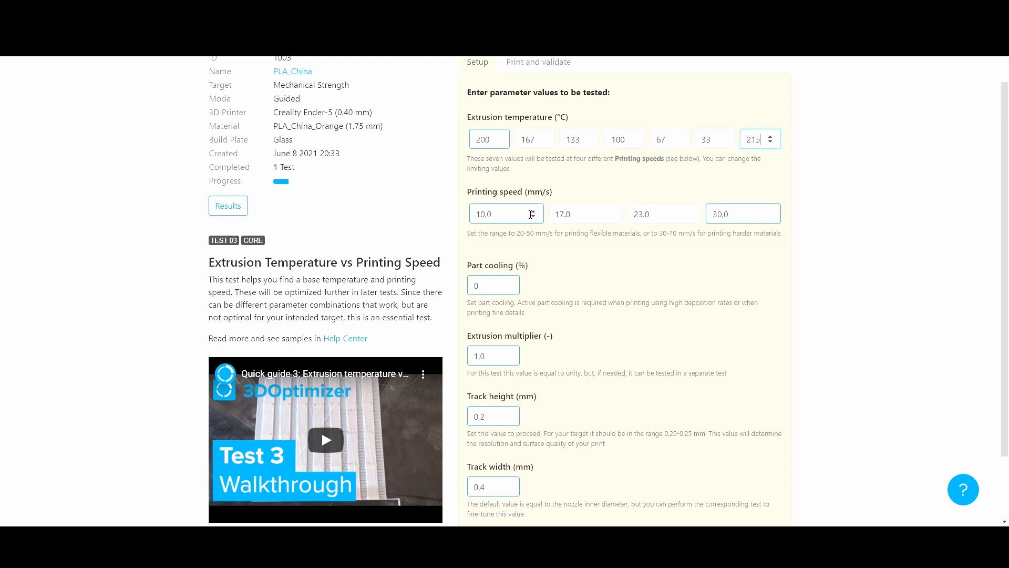
Set the printing speed range from 30 to 70 mm/s
left_click_drag(660, 234, 677, 234)
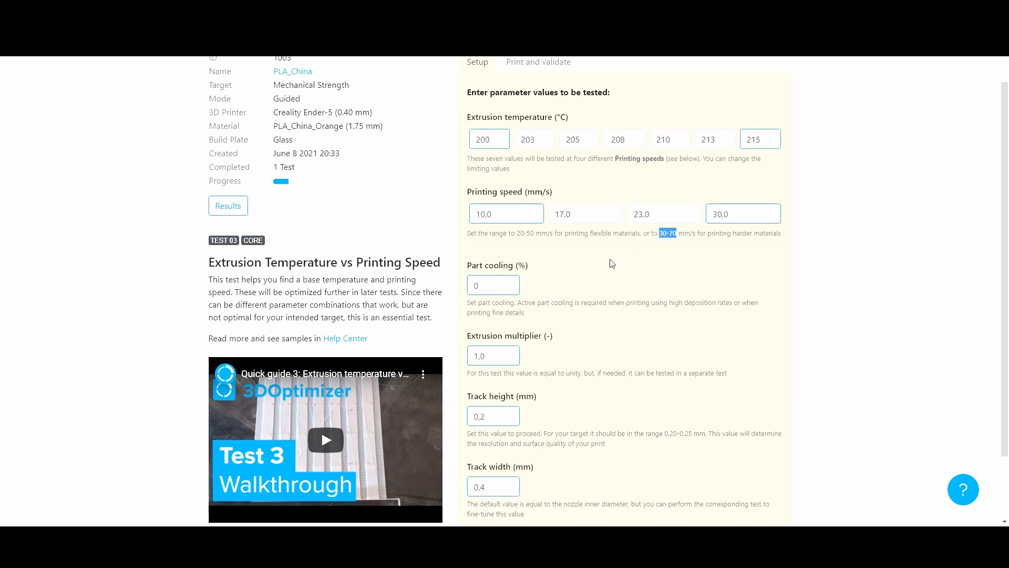
double_click(514, 212)
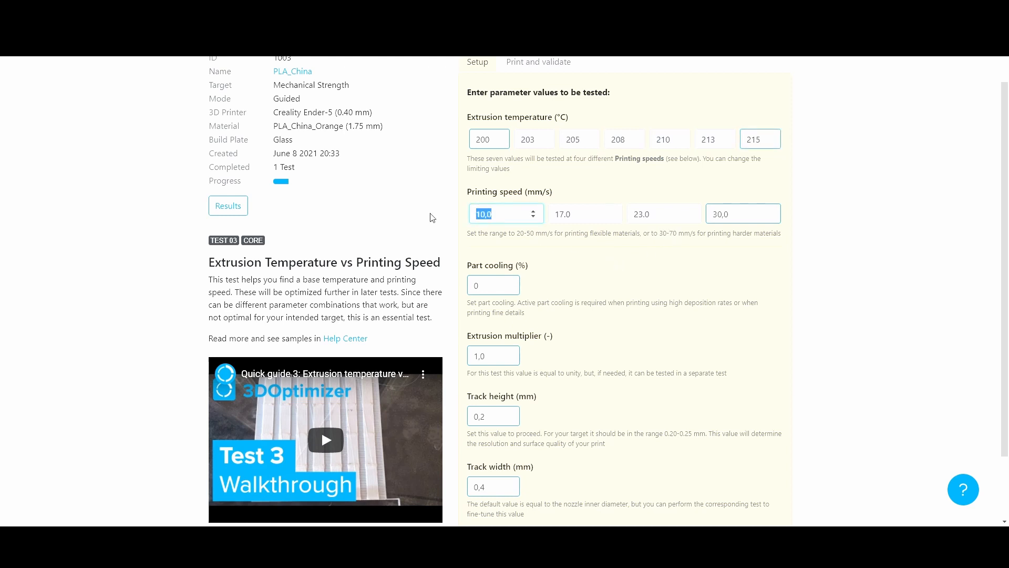
type("30")
double_click(738, 214)
type("70")
Set part cooling to 33 % and download the test G-code
scroll(604, 253, "down", 2)
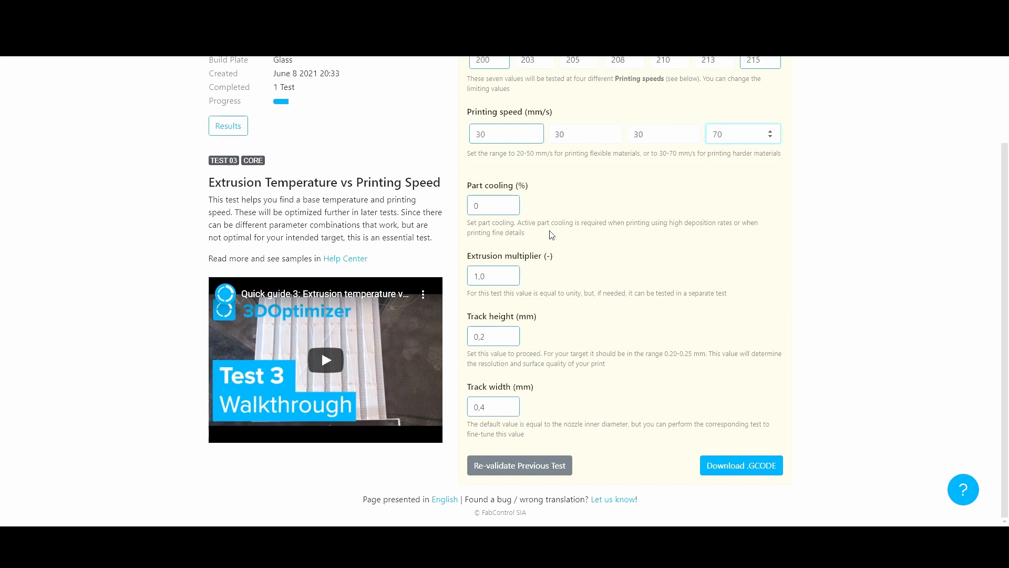
left_click_drag(486, 209, 466, 207)
type("33")
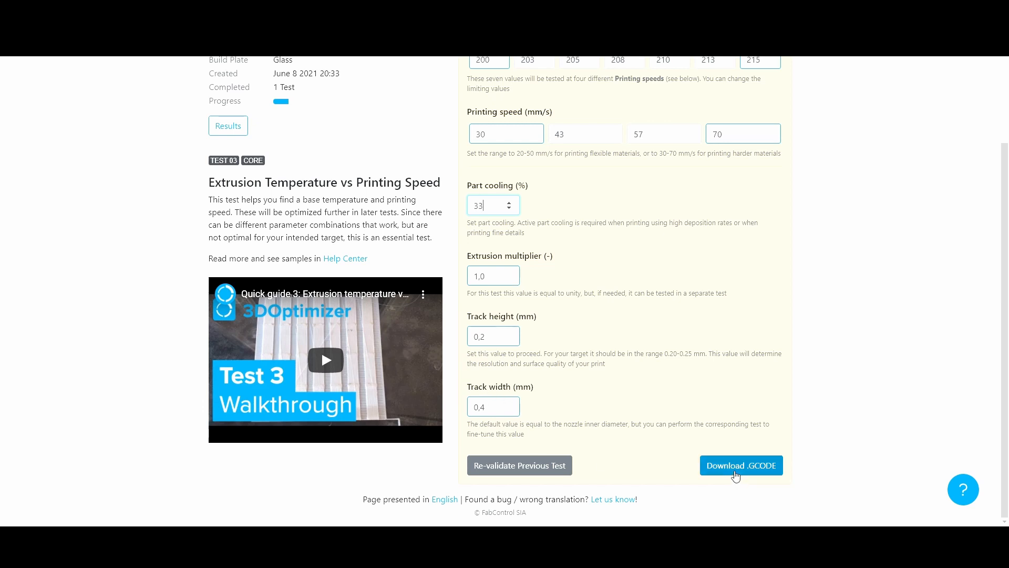
left_click(736, 476)
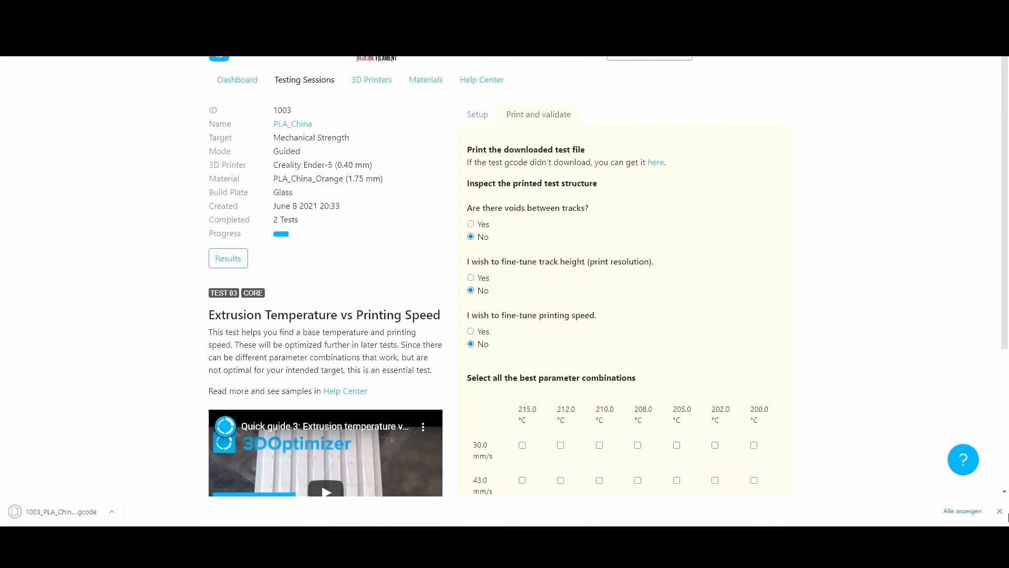
Mark 208.0 °C at 43.0 mm/s as the best combination and proceed to the next test
left_click(999, 511)
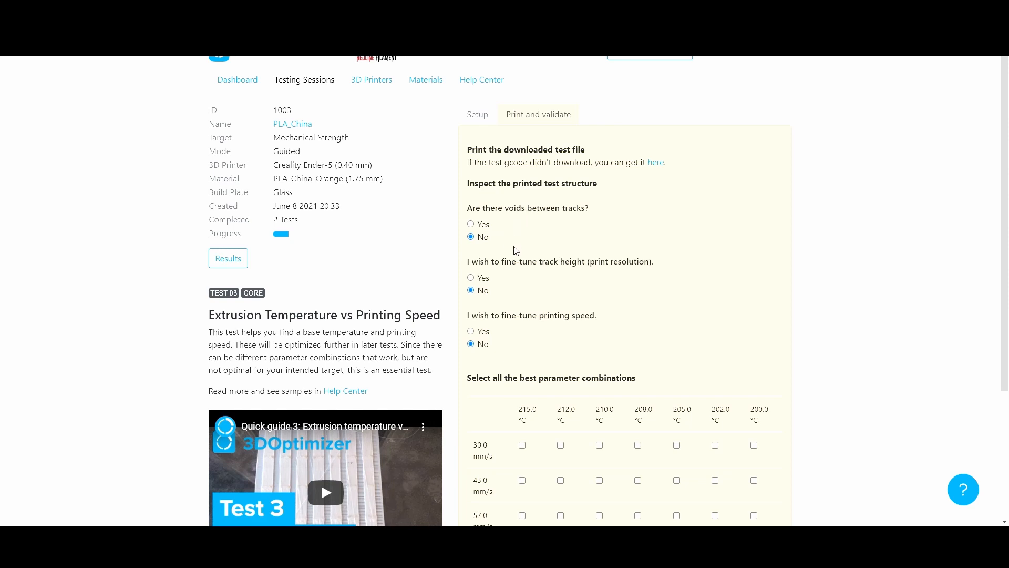
scroll(515, 255, "down", 2)
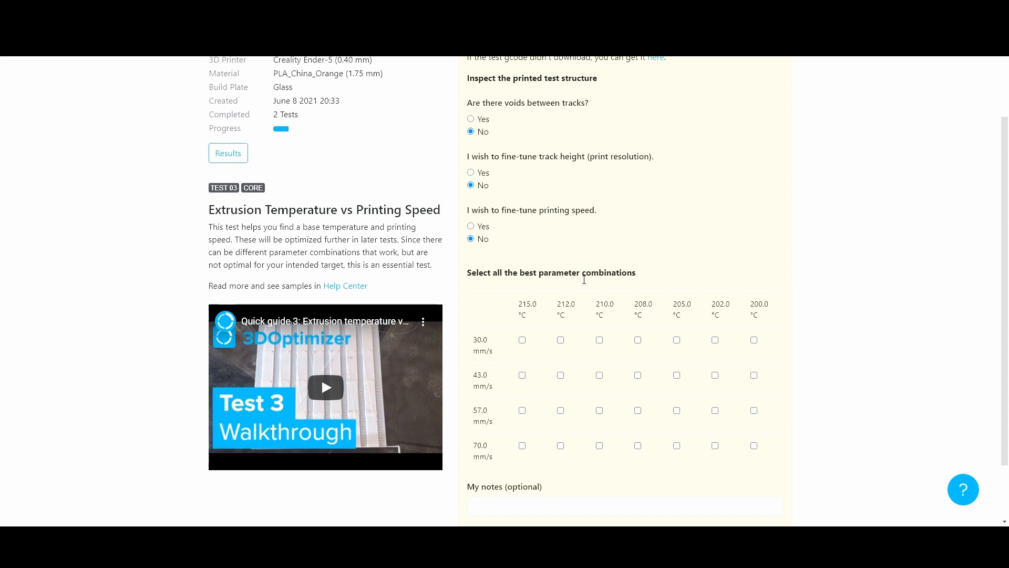
scroll(584, 279, "down", 1)
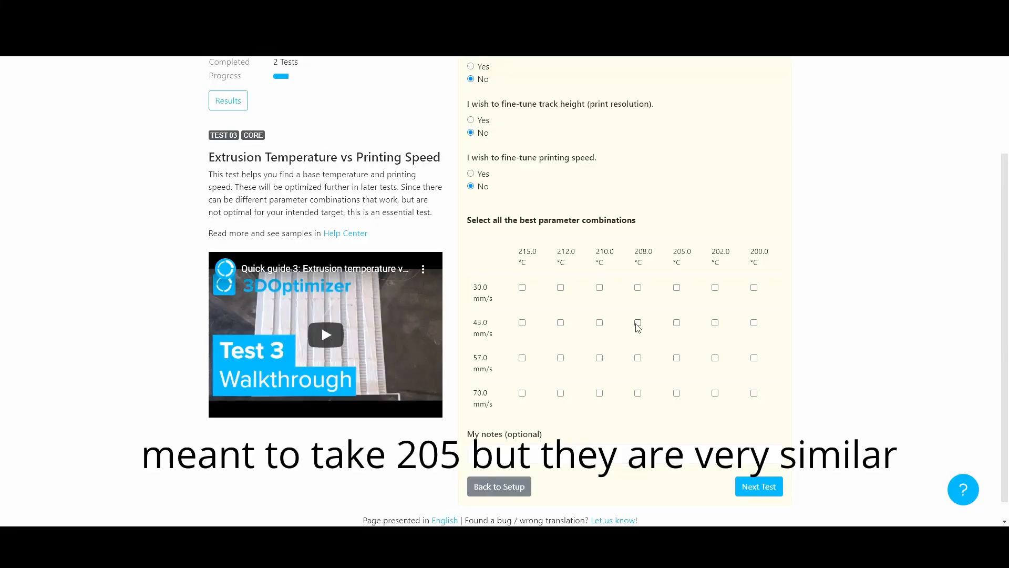
left_click(638, 322)
left_click(752, 497)
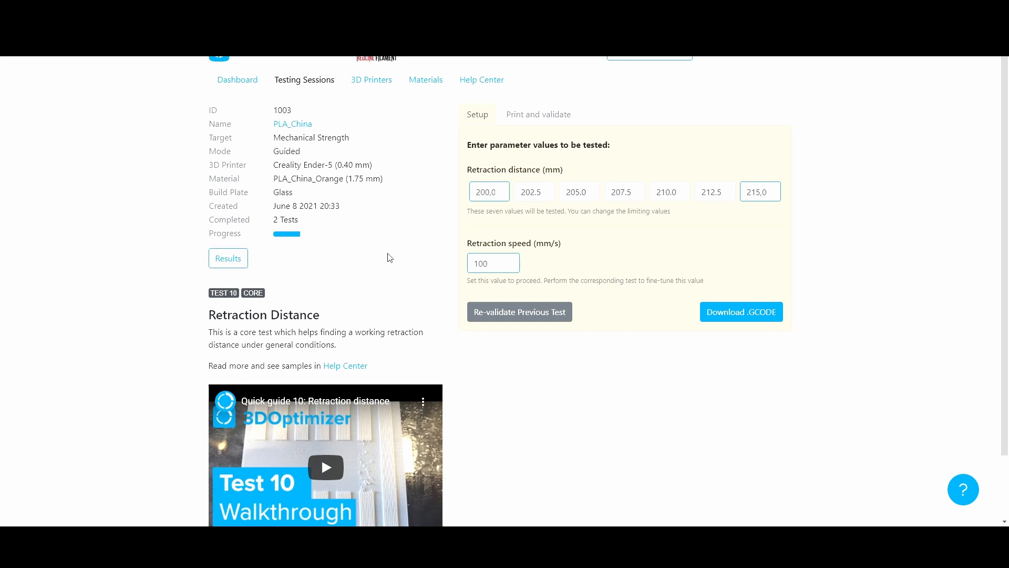
Set the retraction distance range from 6 to 20 mm
double_click(488, 199)
type("6")
left_click(764, 191)
type("20")
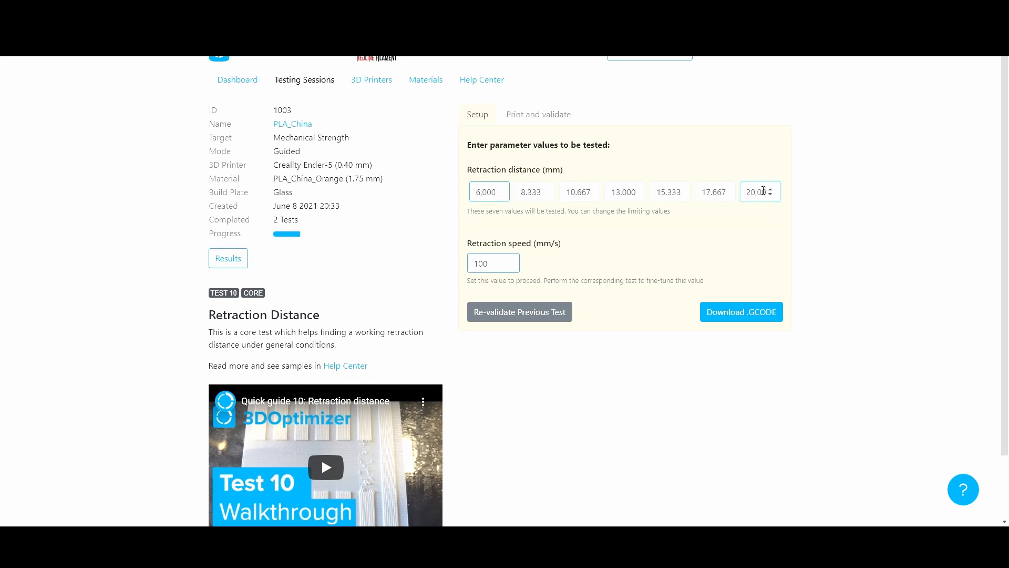
Set the maximum retraction distance to 15 mm
key("BackSpace")
key("BackSpace")
type("15")
Set the retraction speed to 45 mm/s and download the test G-code
double_click(500, 268)
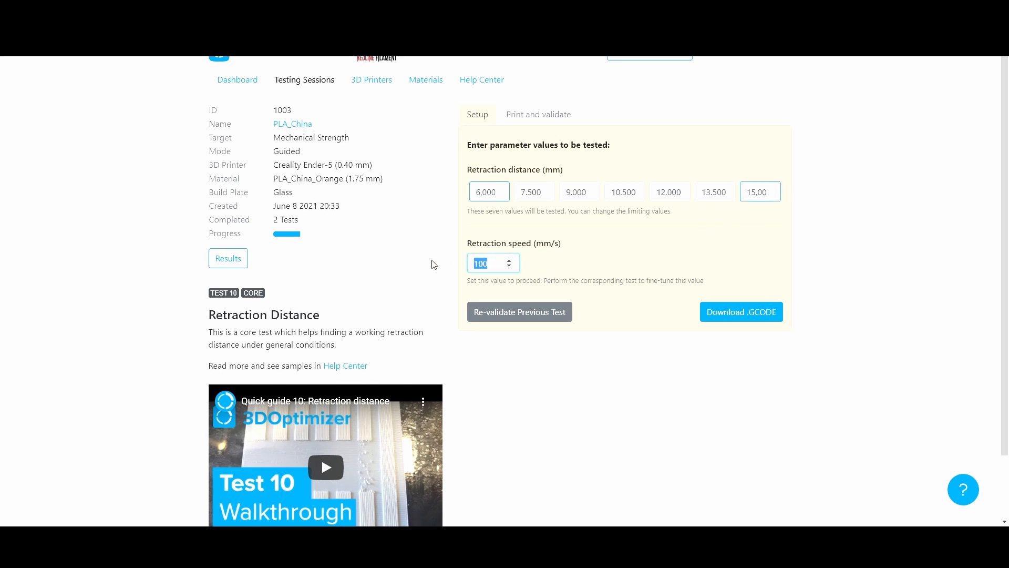
type("45")
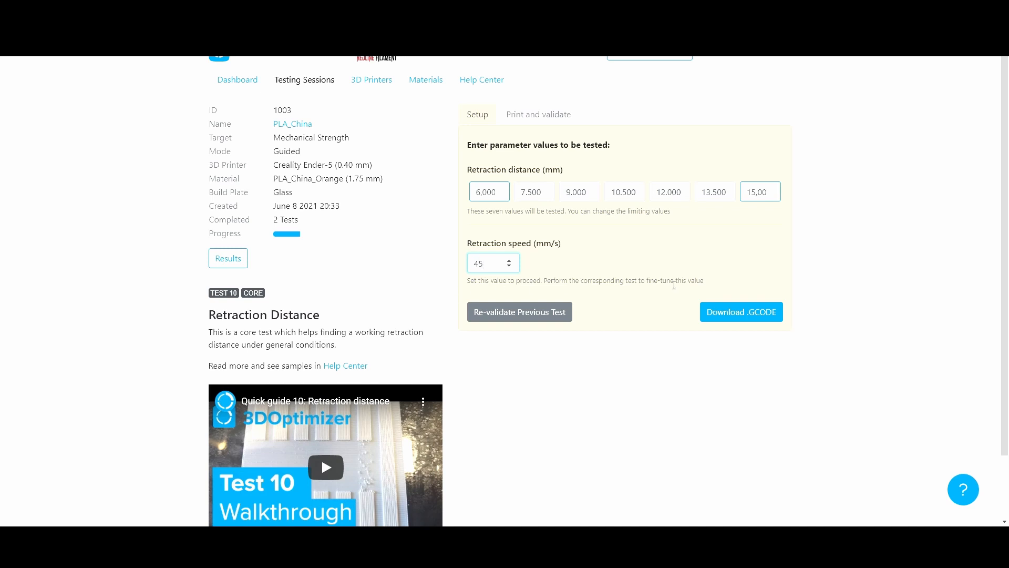
left_click(759, 315)
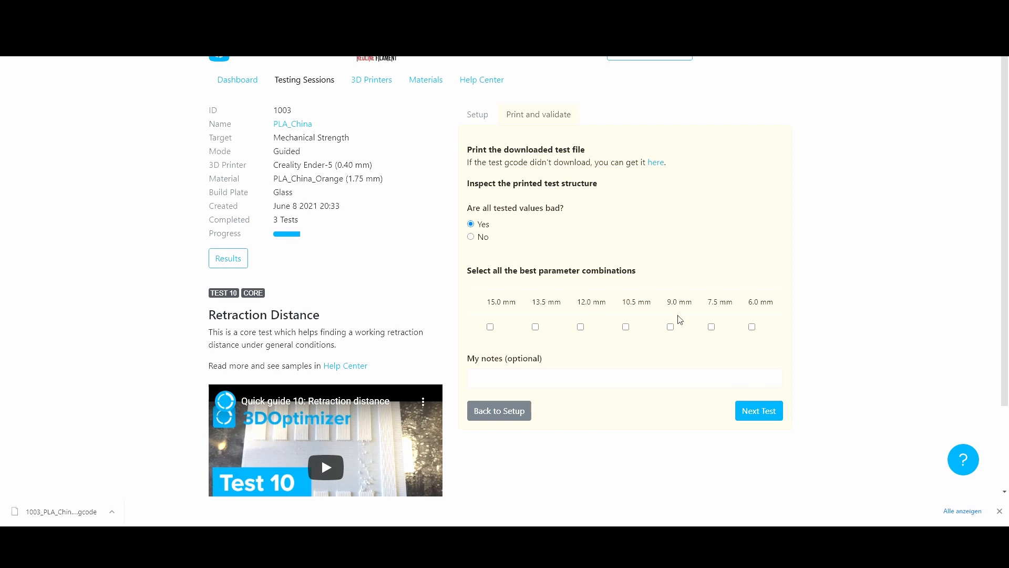
Mark 9.0 mm as the best retraction distance and proceed to the next test
left_click(671, 327)
left_click(776, 416)
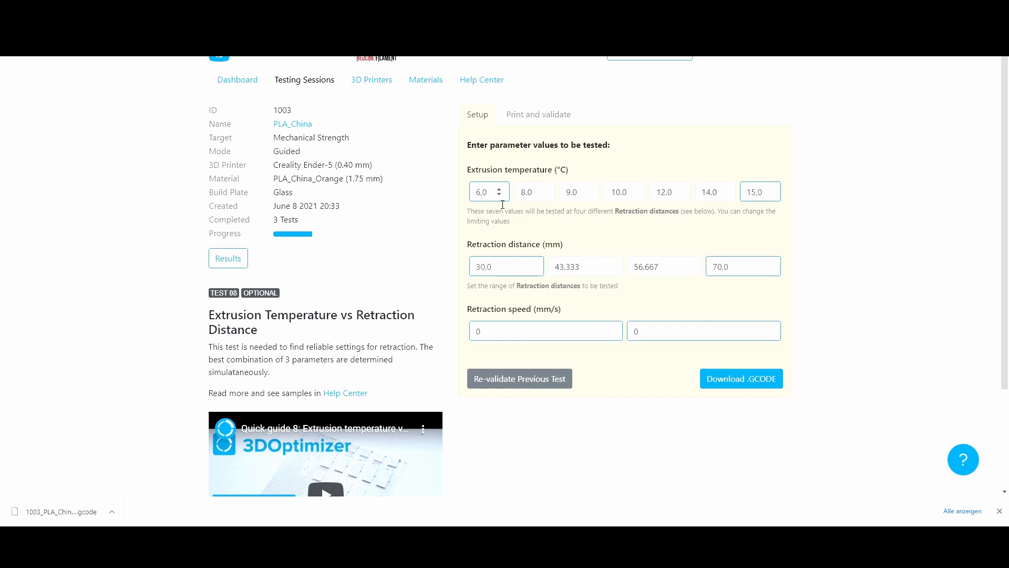
Set the extrusion temperature range from 200 to 215 °C
double_click(480, 191)
type("200")
double_click(767, 198)
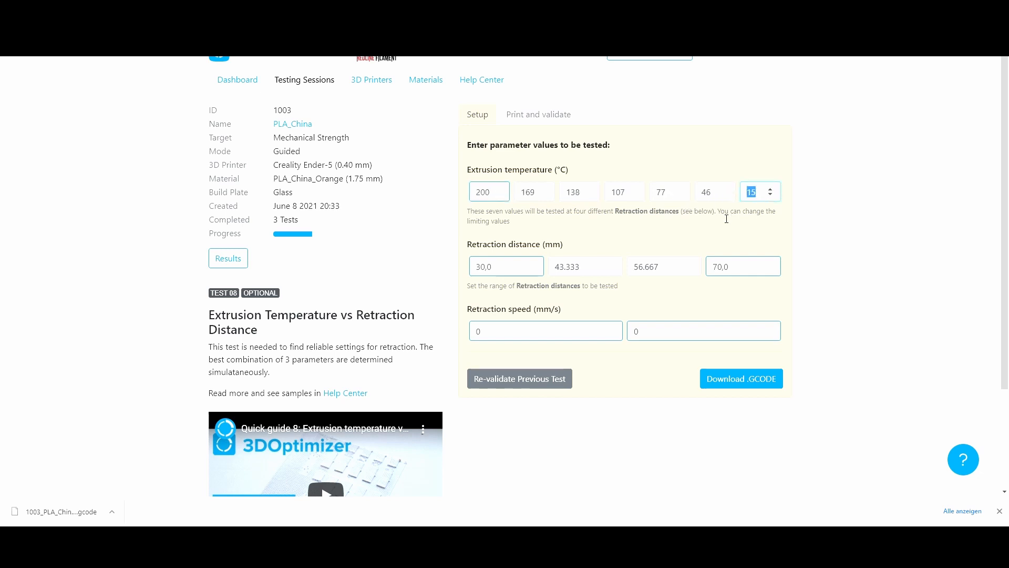
type("215")
left_click(340, 298)
Set the retraction distance range for the temperature test from 14 to 20 mm
double_click(517, 274)
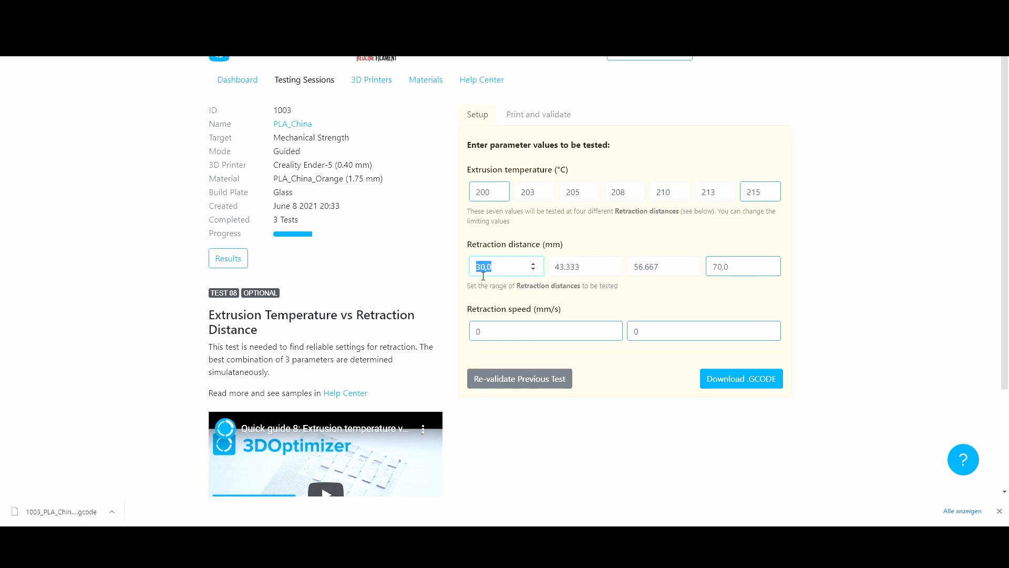
type("14")
left_click(759, 270)
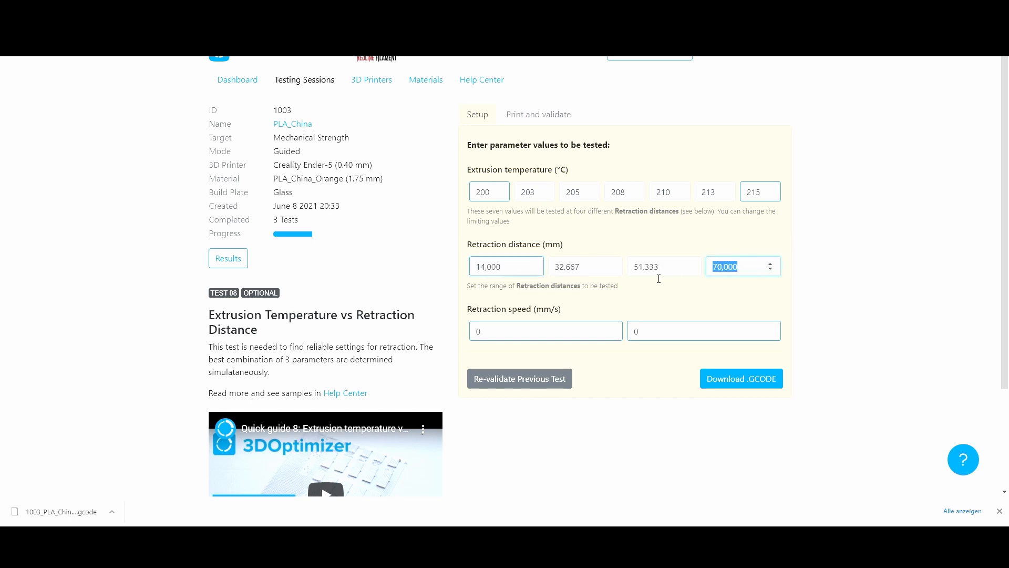
type("20")
key("Tab")
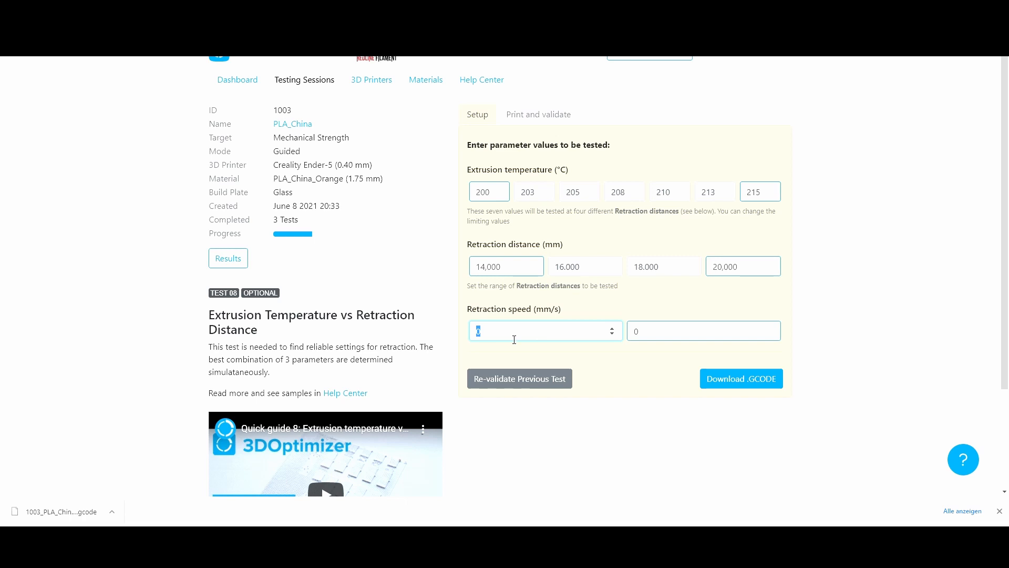
Set the retraction speed range from 45 to 90 mm/s and download the test G-code
type("45")
left_click(639, 331)
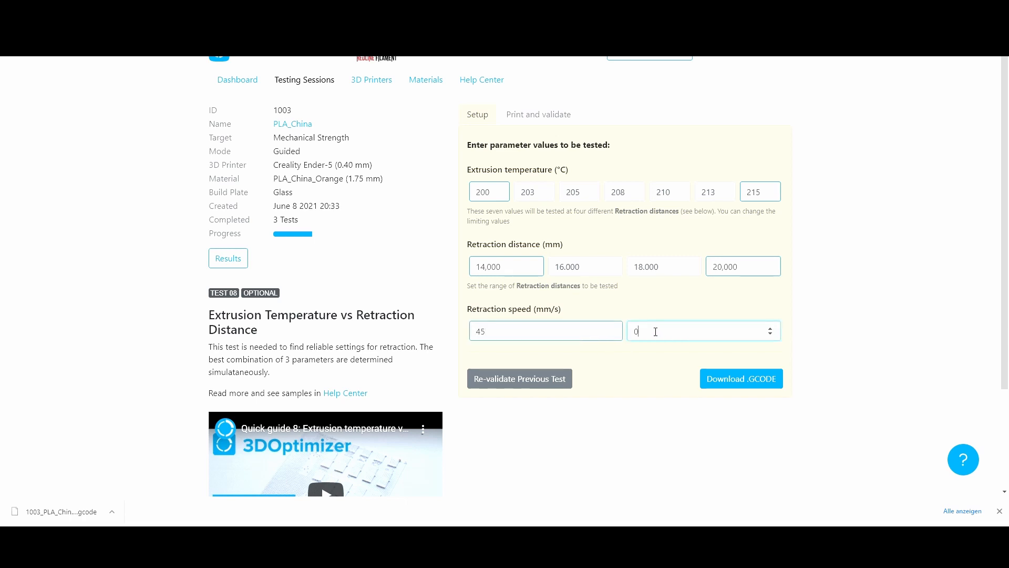
left_click_drag(655, 331, 627, 334)
type("90")
left_click(732, 385)
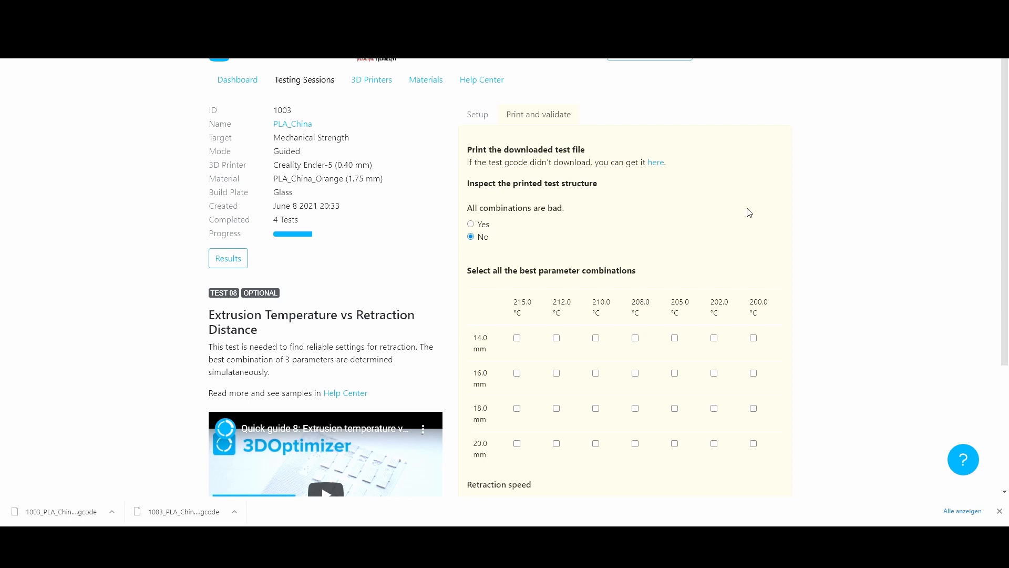
Mark all combinations as bad and proceed to the next test
left_click(482, 225)
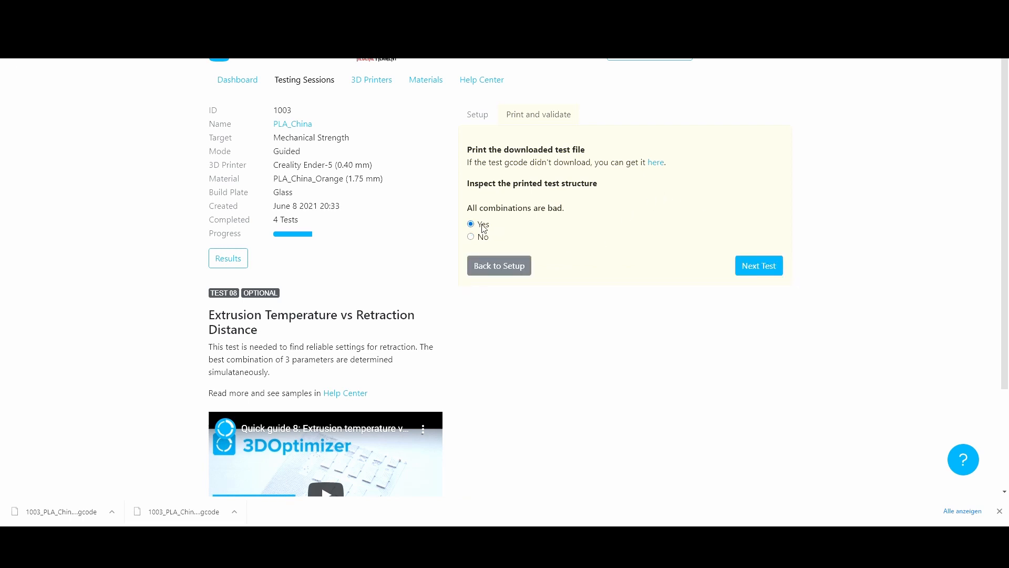
left_click(773, 273)
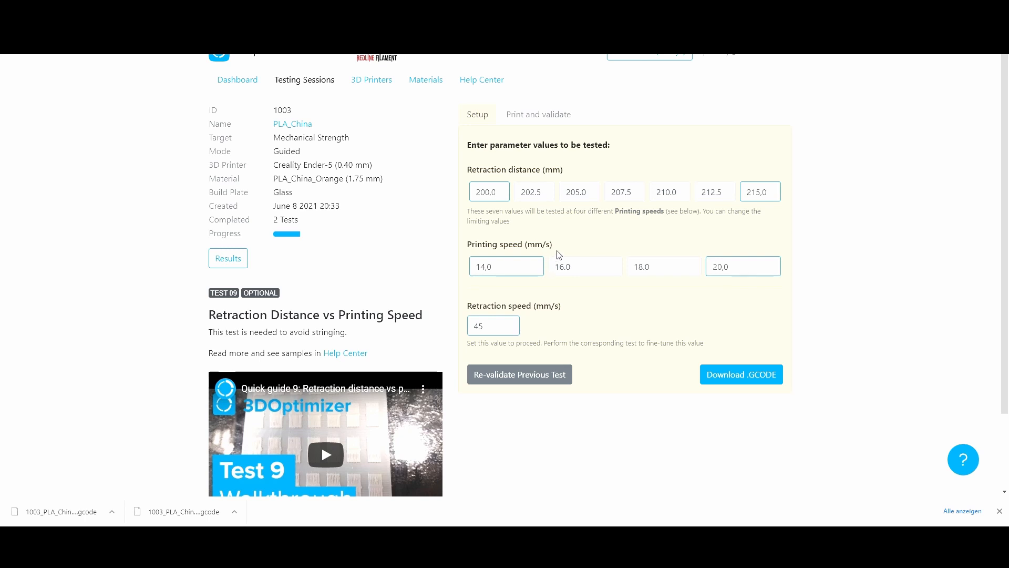
Set the retraction distance range for the printing-speed test from 14 to 20 mm
double_click(488, 197)
type("14")
double_click(756, 193)
type("20")
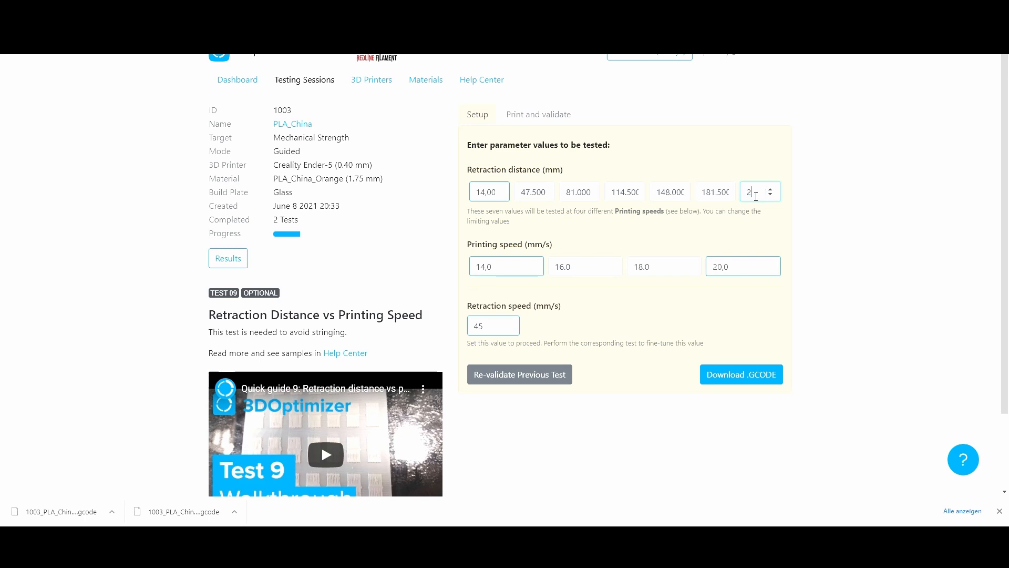
Set the printing speed range from 30 to 70 mm/s and download the test G-code
left_click(484, 268)
double_click(485, 269)
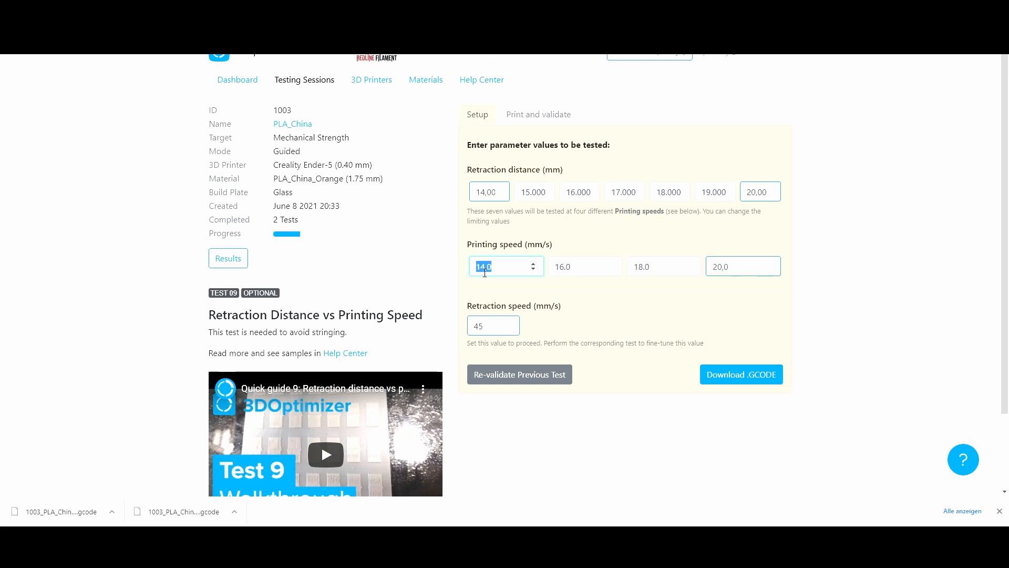
type("25")
key("BackSpace")
key("BackSpace")
type("30")
key("Tab")
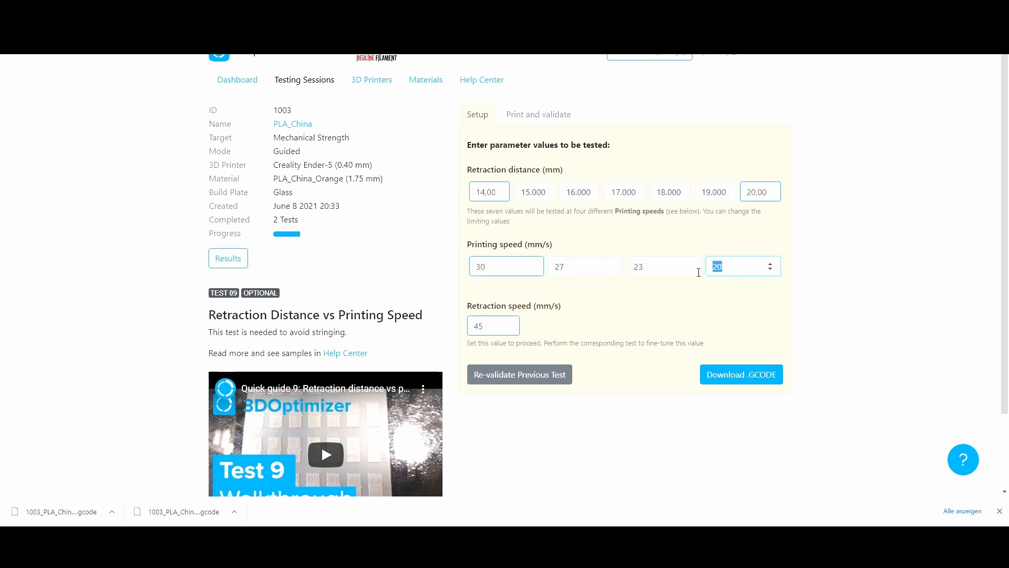
type("70")
left_click(651, 308)
left_click(735, 375)
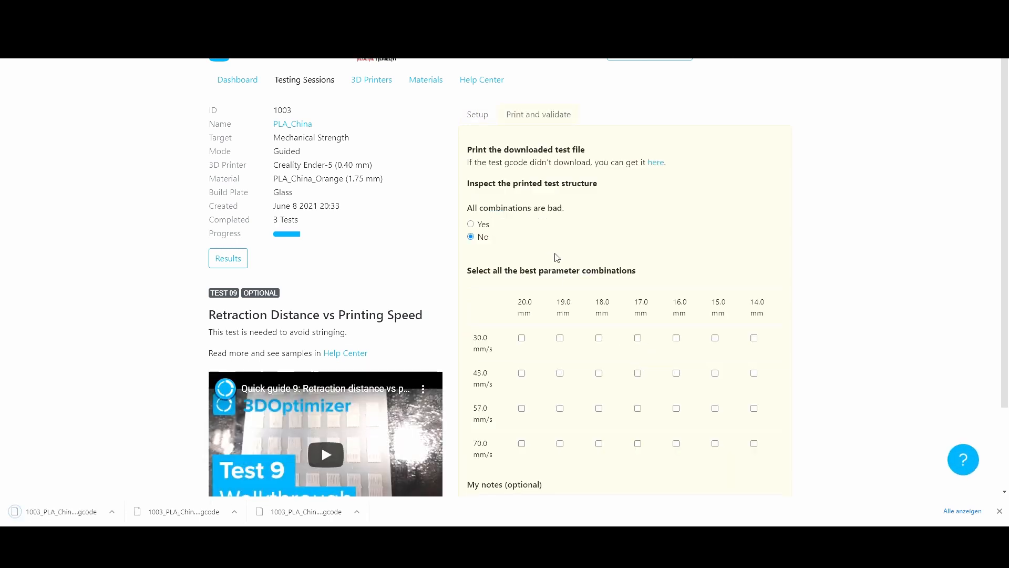
Mark 19.0 mm at 43.0 mm/s as the best combination and proceed to the next test
scroll(558, 257, "down", 1)
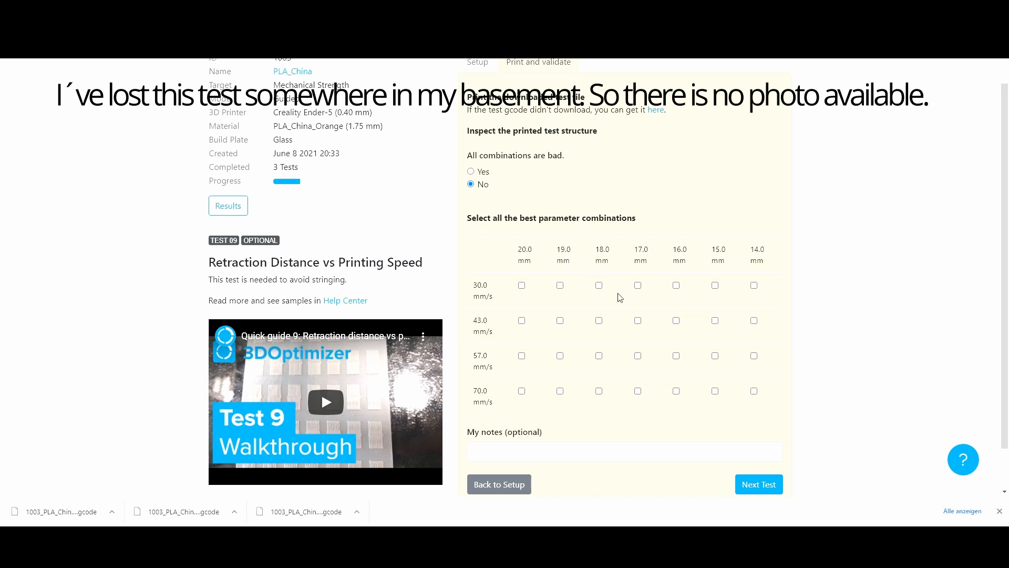
left_click(561, 321)
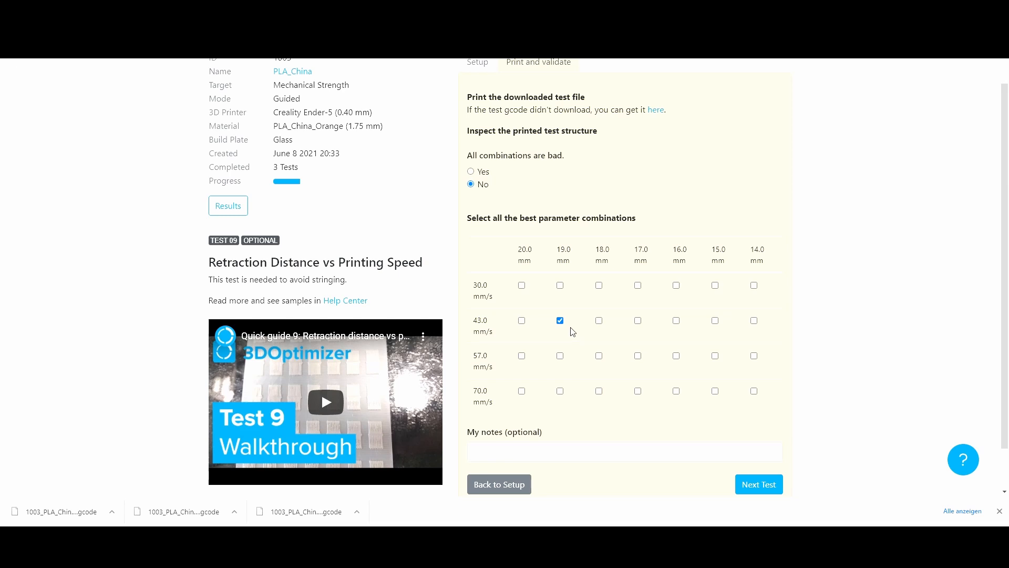
left_click(770, 484)
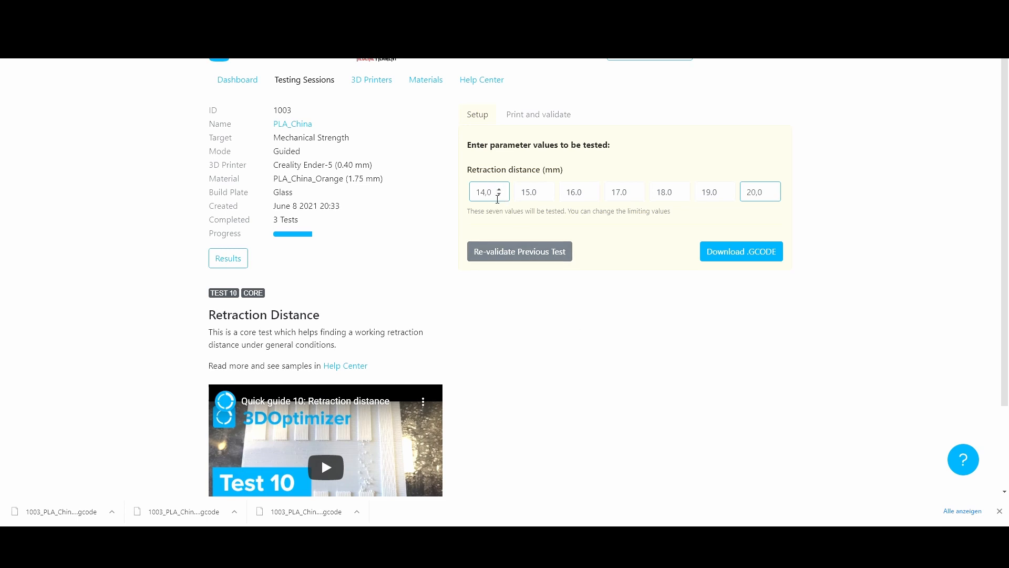
Set the minimum retraction distance to 8 mm and download the test G-code
left_click_drag(498, 197, 457, 195)
type("8")
left_click(740, 258)
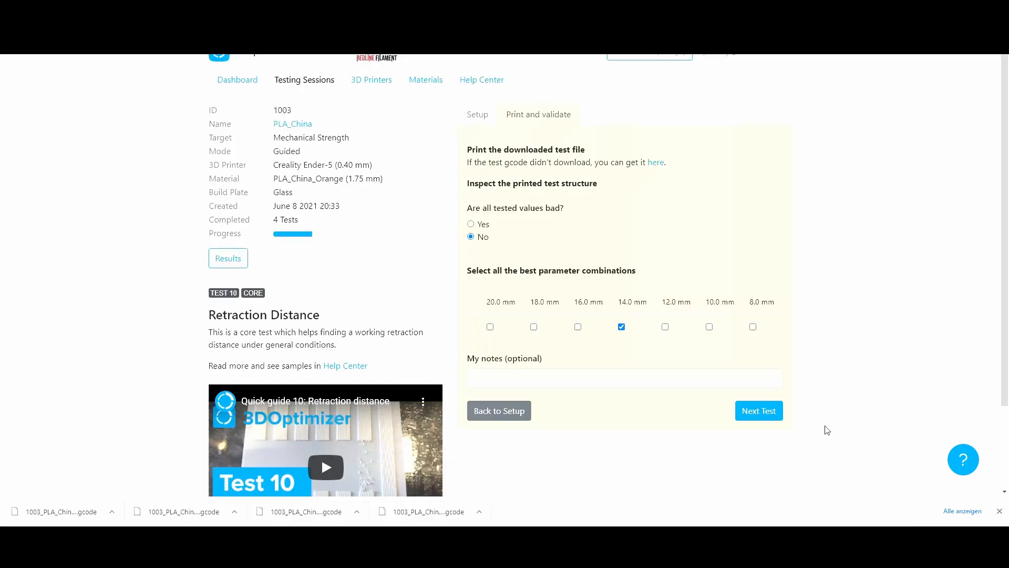
Proceed to the bridging test and set the bridging extrusion multiplier range from 0,5 to 1,5
left_click(759, 411)
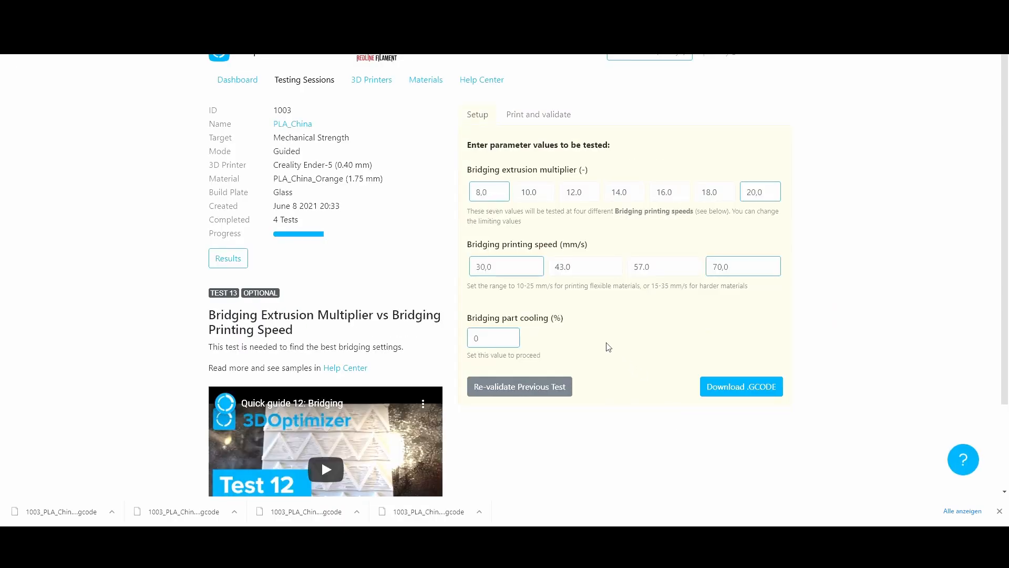
scroll(599, 349, "down", 2)
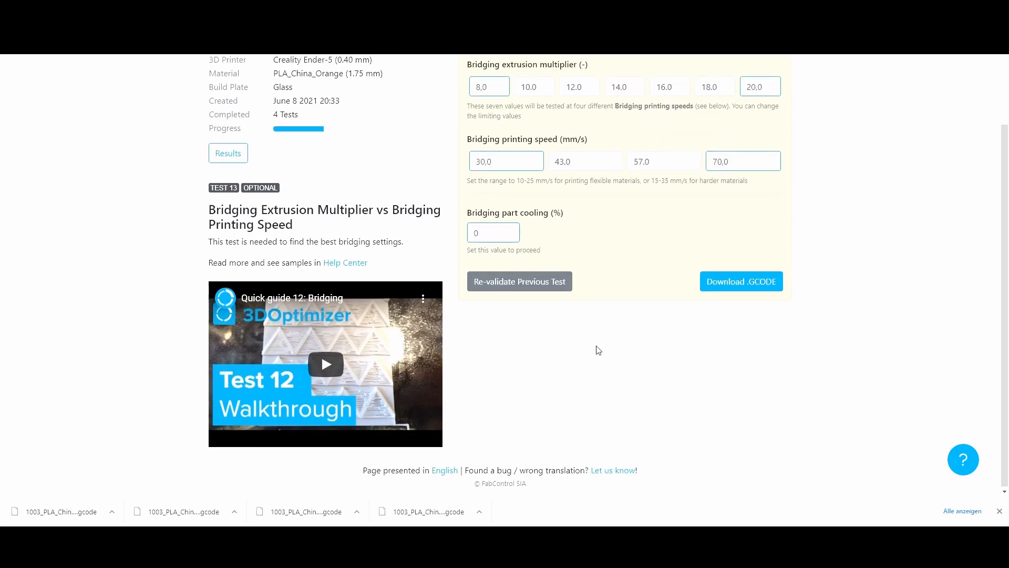
scroll(598, 351, "up", 2)
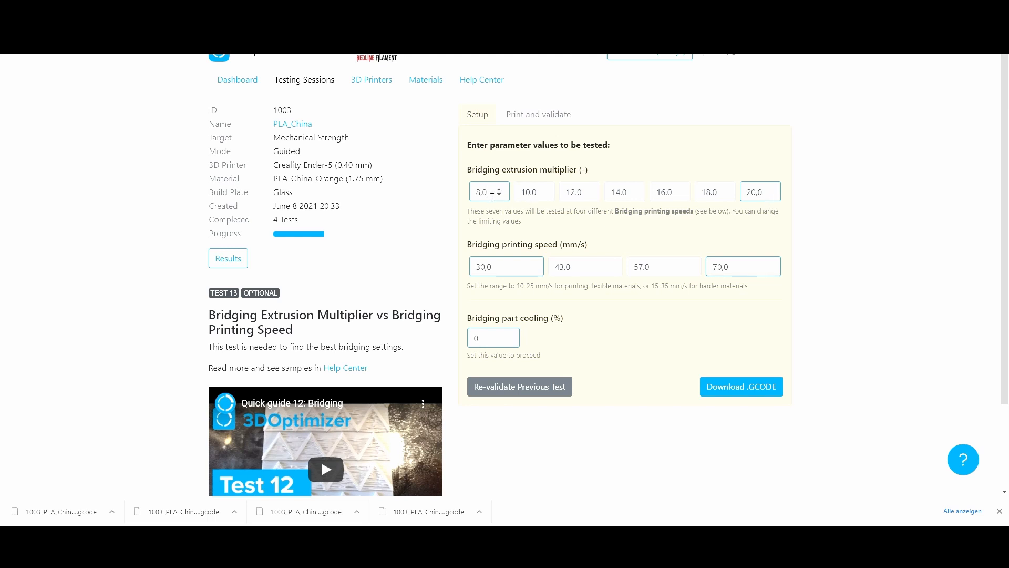
left_click_drag(490, 193, 464, 196)
type("0,5")
left_click_drag(768, 193, 730, 194)
type("1,5")
left_click(776, 226)
Set the bridging printing speed range from 15 to 35 mm/s
left_click_drag(496, 268, 440, 271)
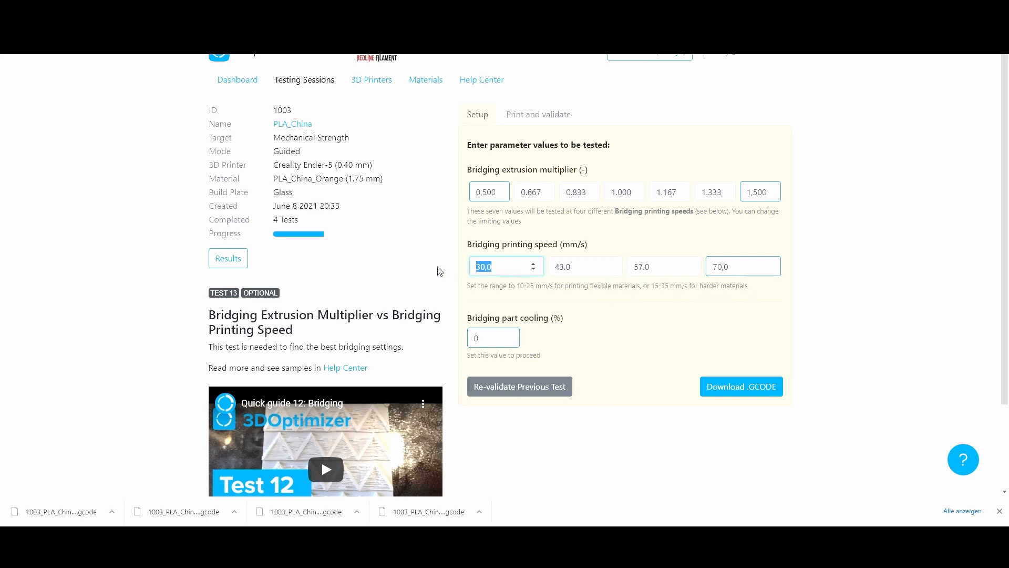
type("15")
double_click(705, 272)
type("3")
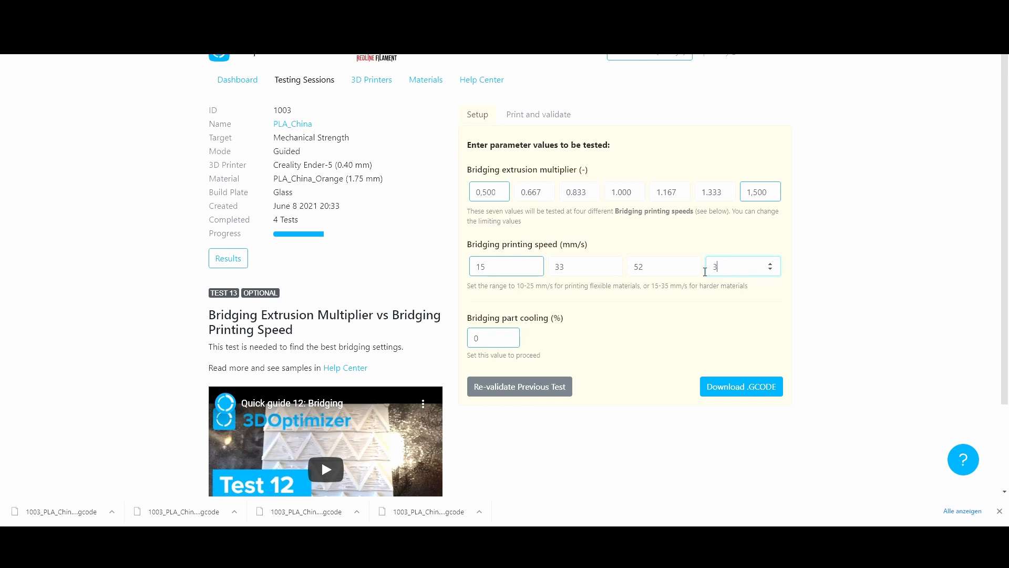
type("5")
Set bridging part cooling to 50 % and download the test G-code
key("Tab")
type("50")
left_click(754, 389)
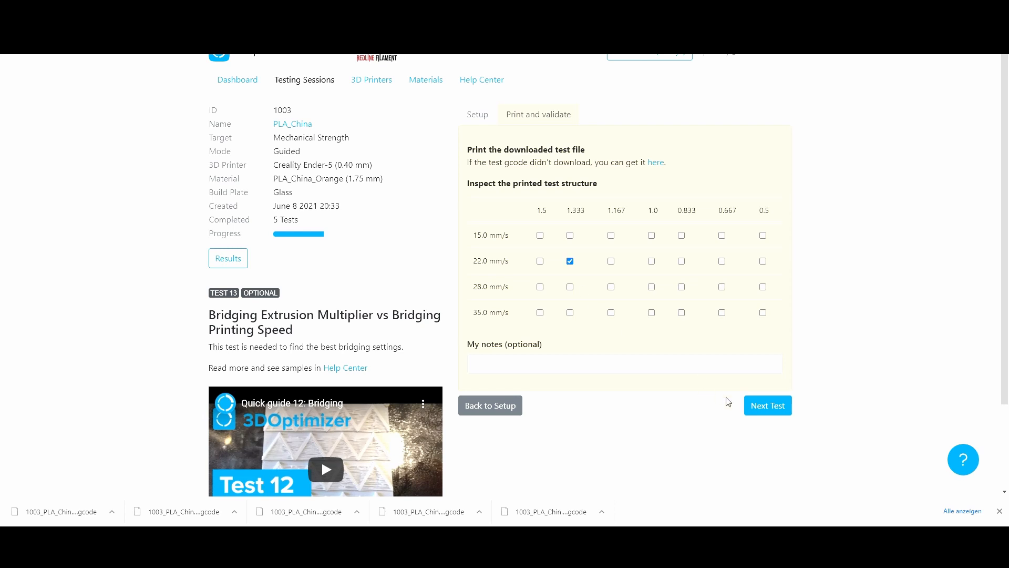
Confirm the bridging test selection and proceed to the session results
left_click(768, 408)
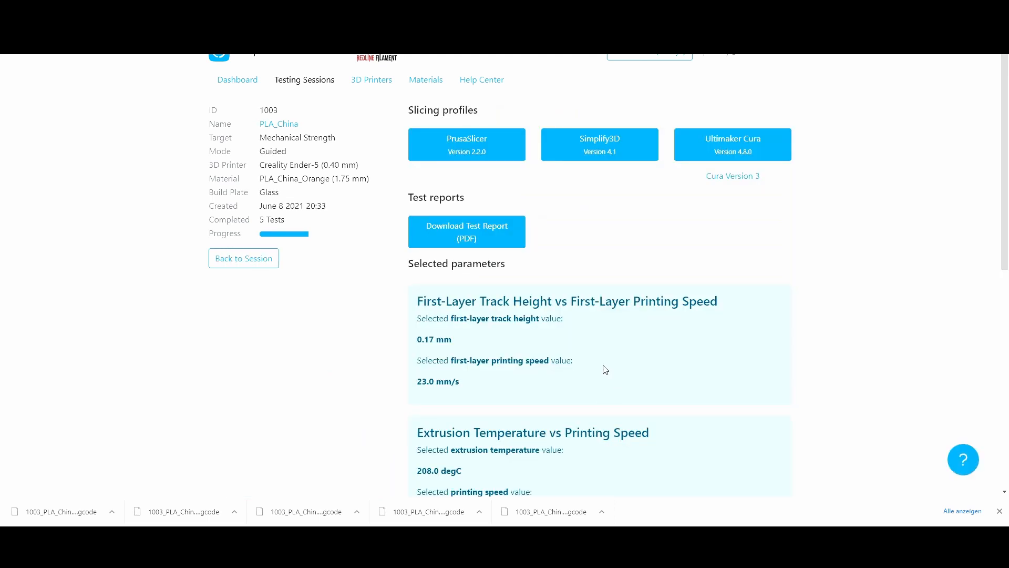
left_click(999, 511)
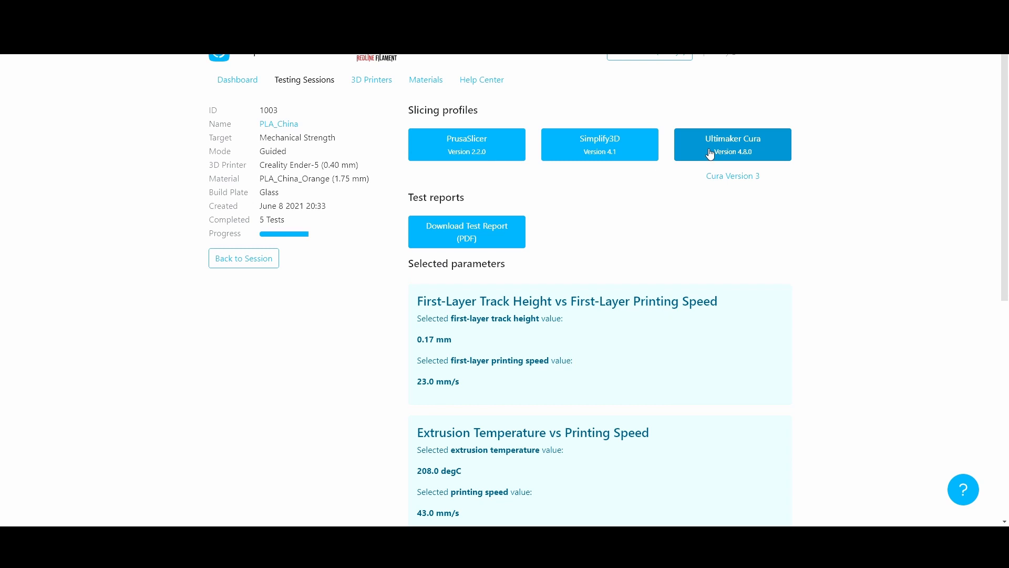
Download the PDF test report and open it
left_click(476, 234)
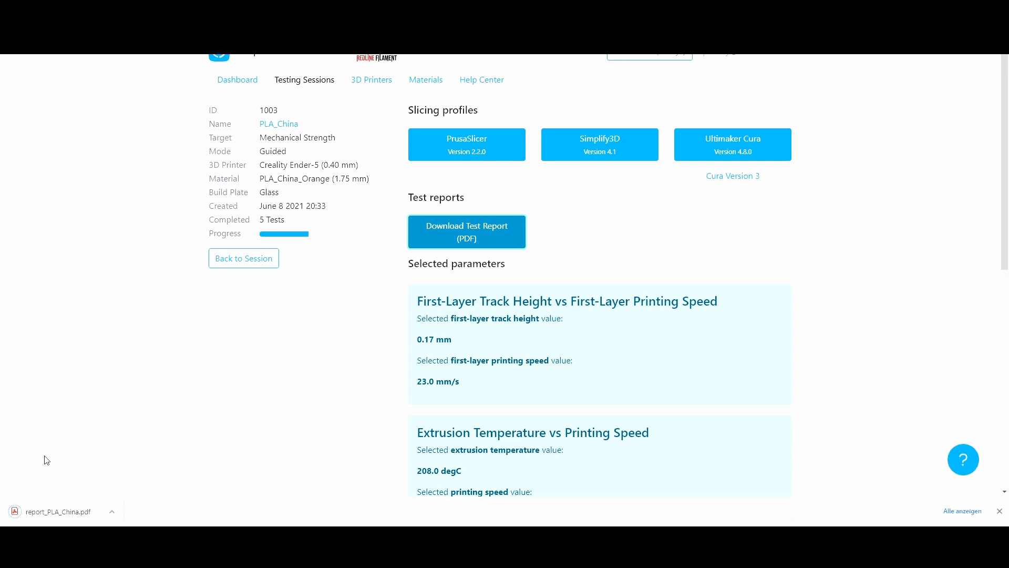
left_click(48, 511)
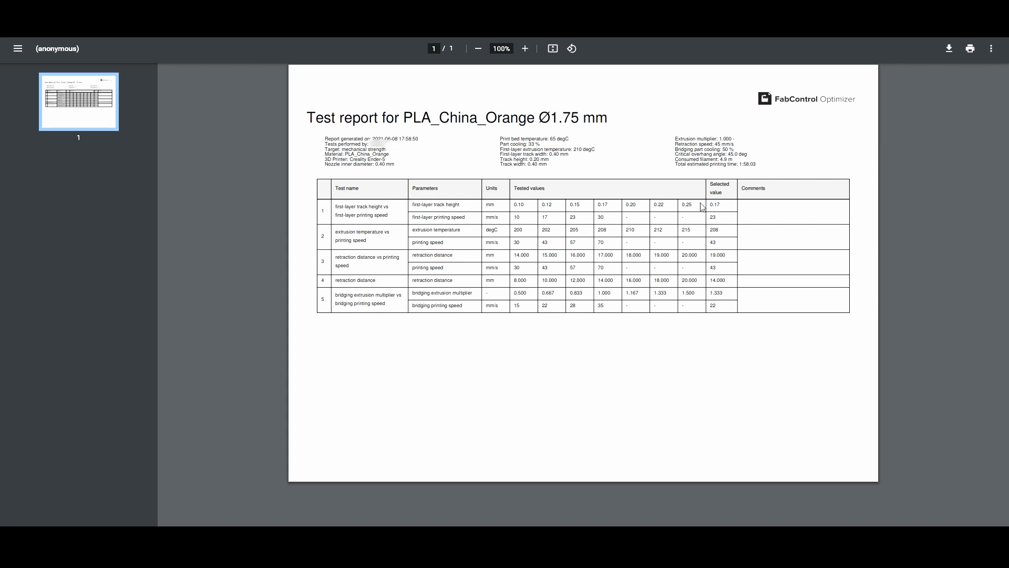
Review the test report's tested values, selected values and print settings
left_click_drag(709, 205, 617, 344)
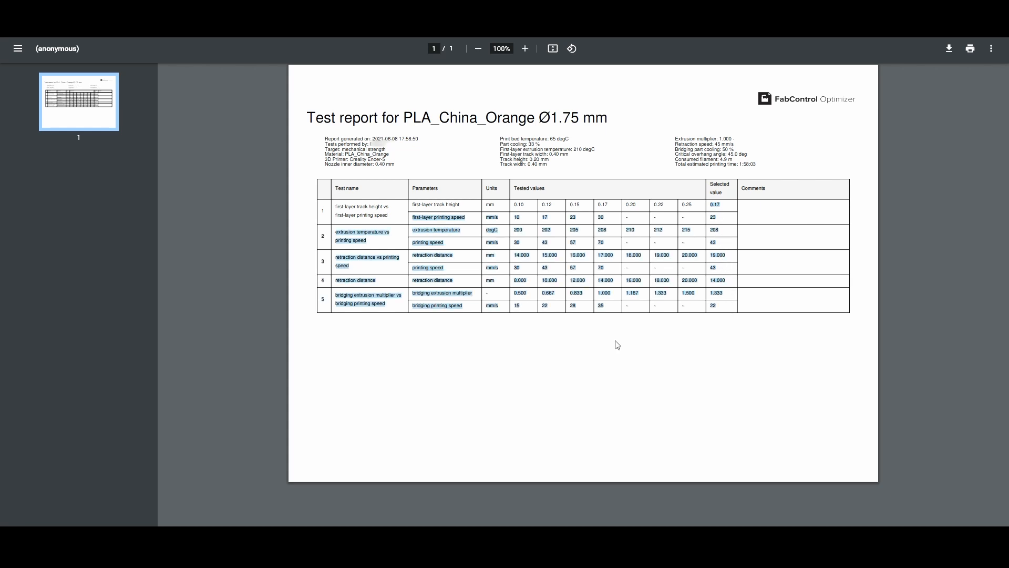
left_click(544, 194)
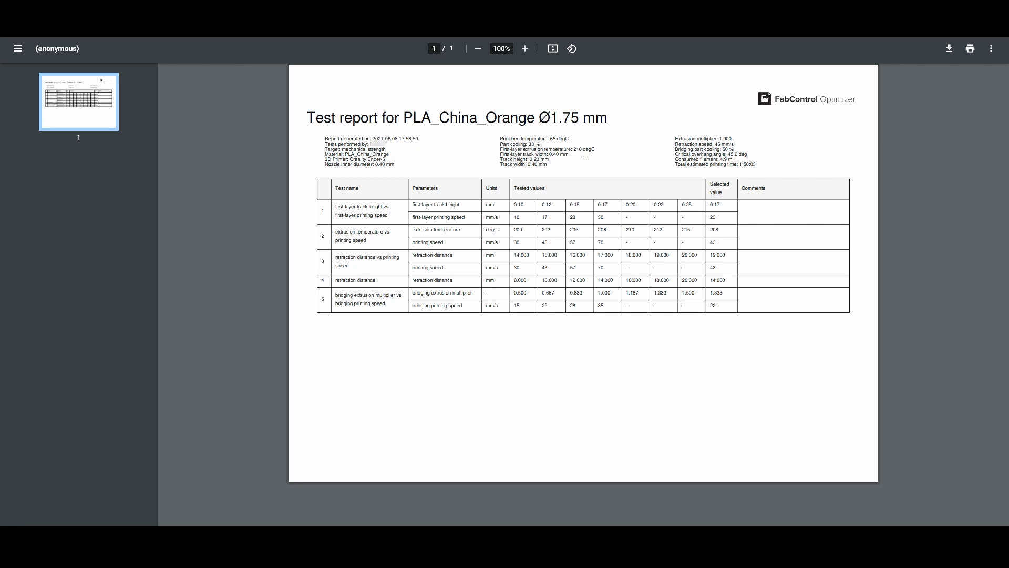
left_click_drag(720, 155, 736, 163)
left_click(740, 164)
left_click_drag(733, 159, 719, 159)
left_click(740, 173)
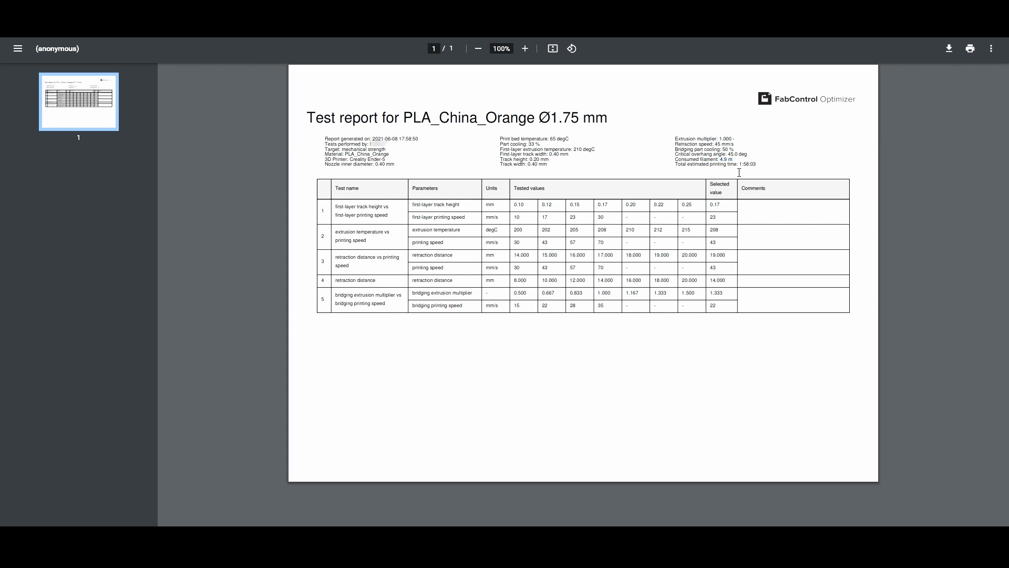